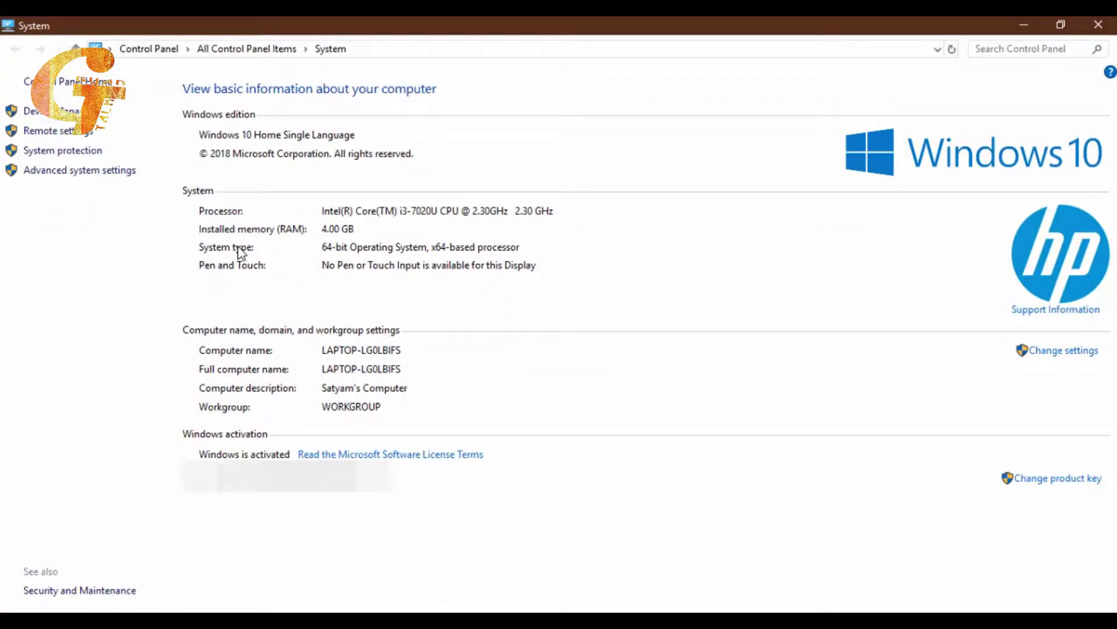
Examine the system, computer name and Windows activation details in the System window, and close the window
mouse_move(170, 178)
left_mouse_down()
mouse_move(512, 467)
mouse_move(594, 470)
left_mouse_up()
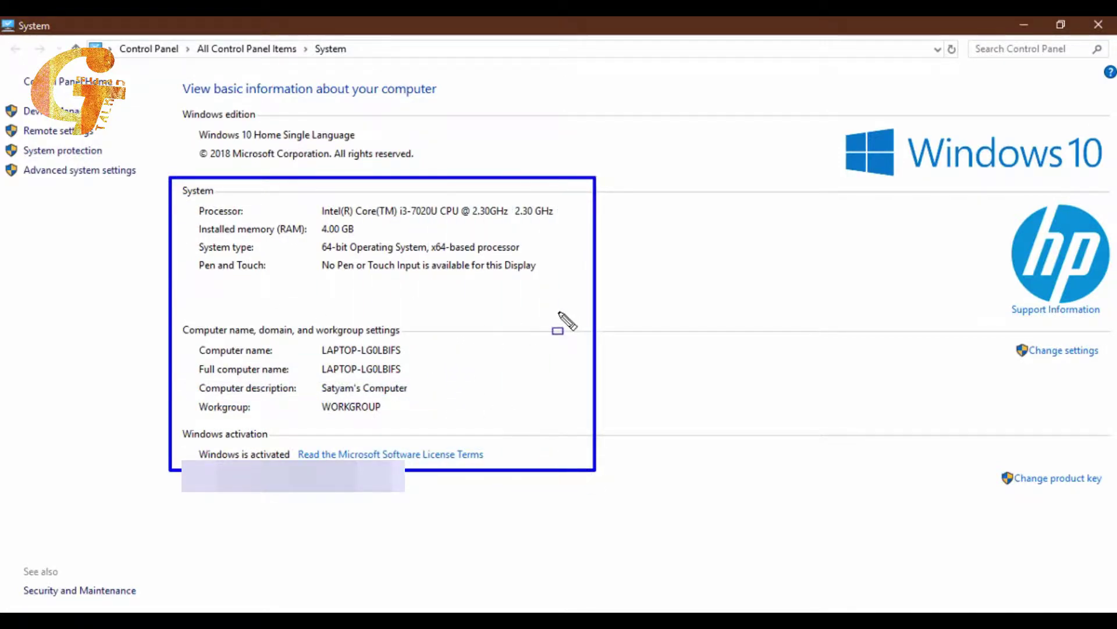
key("Escape")
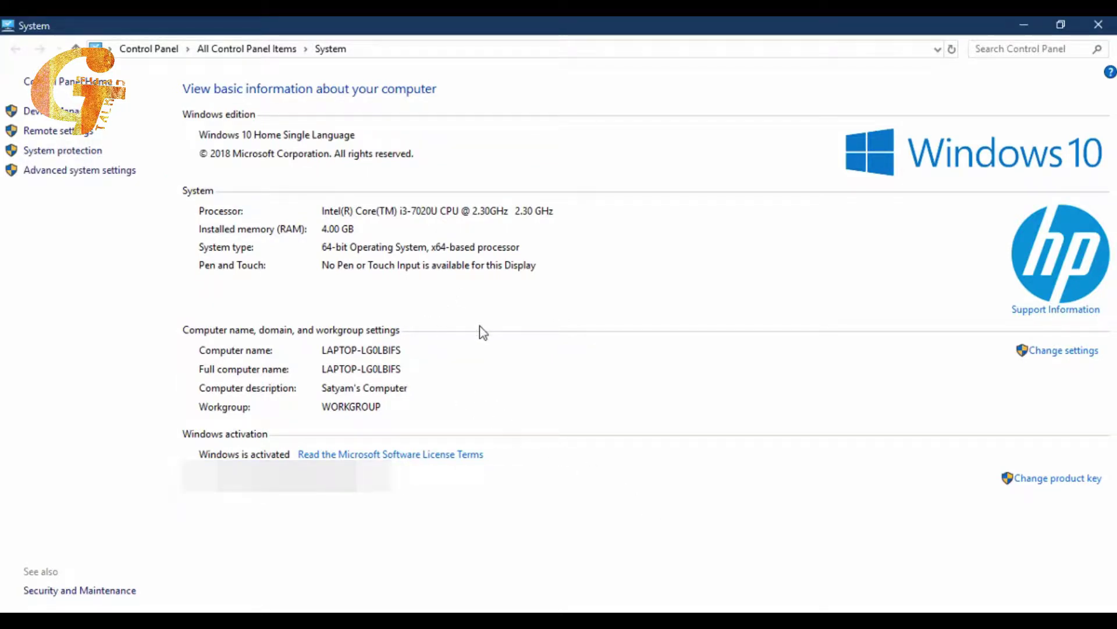
left_click(1083, 27)
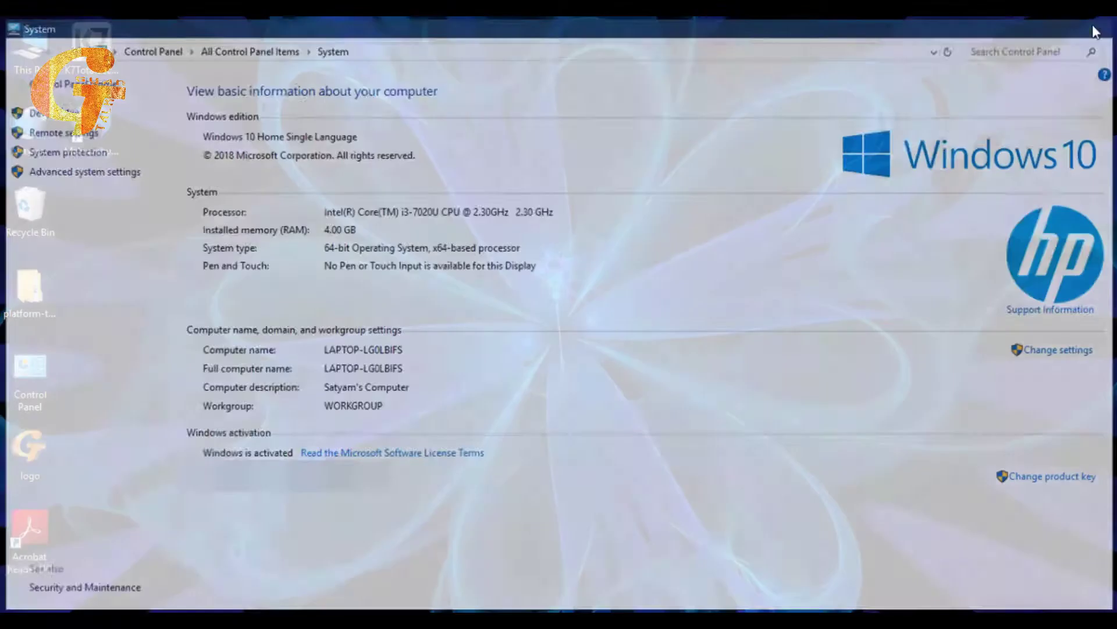
right_click(399, 99)
left_click(455, 148)
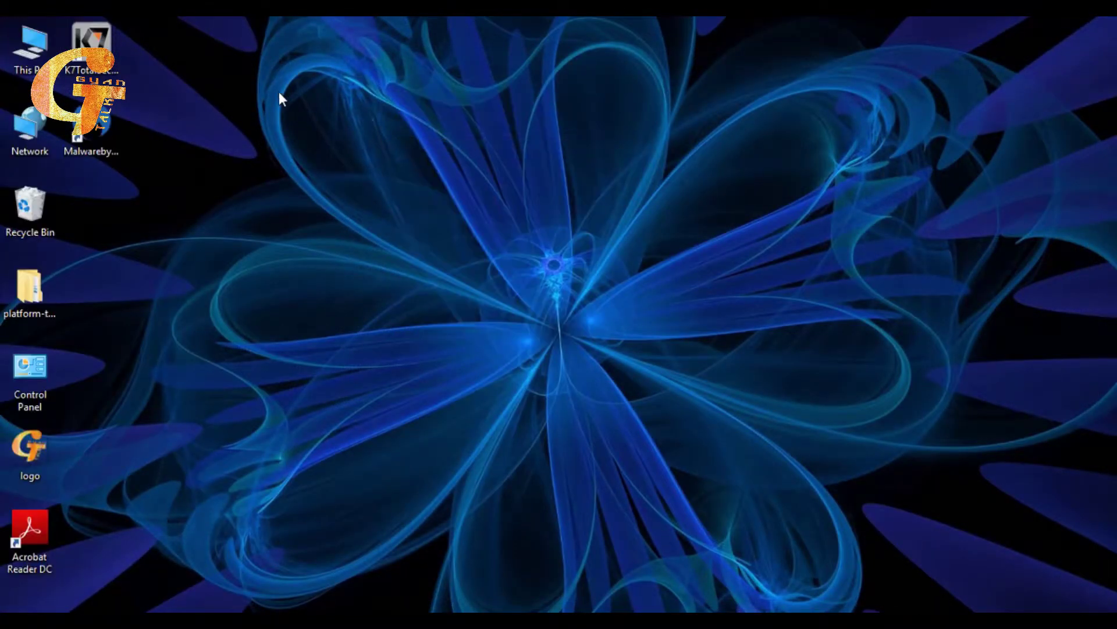
right_click(278, 92)
left_click(320, 143)
Launch Command Prompt by running CMD from the Run dialog
key("super+r")
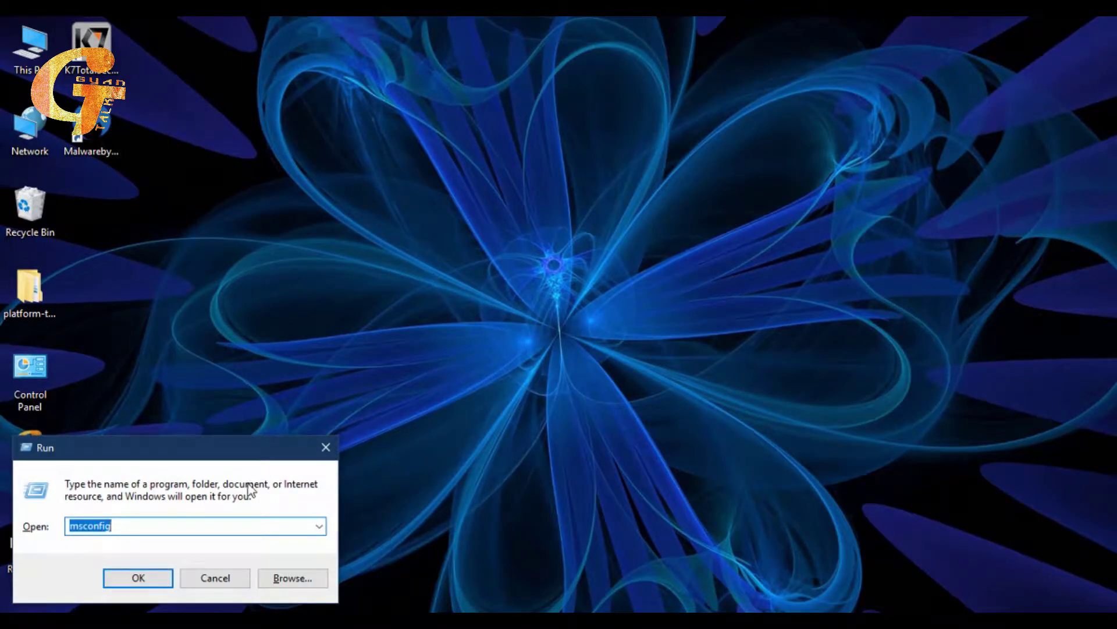
left_click(131, 525)
double_click(82, 525)
key("BackSpace")
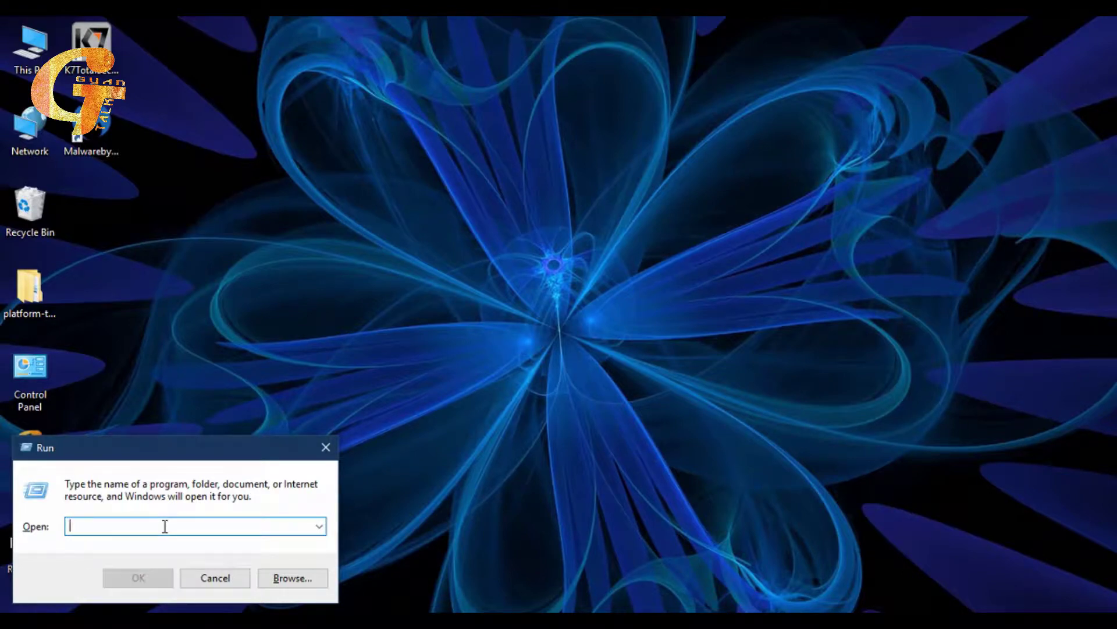
type("CMD")
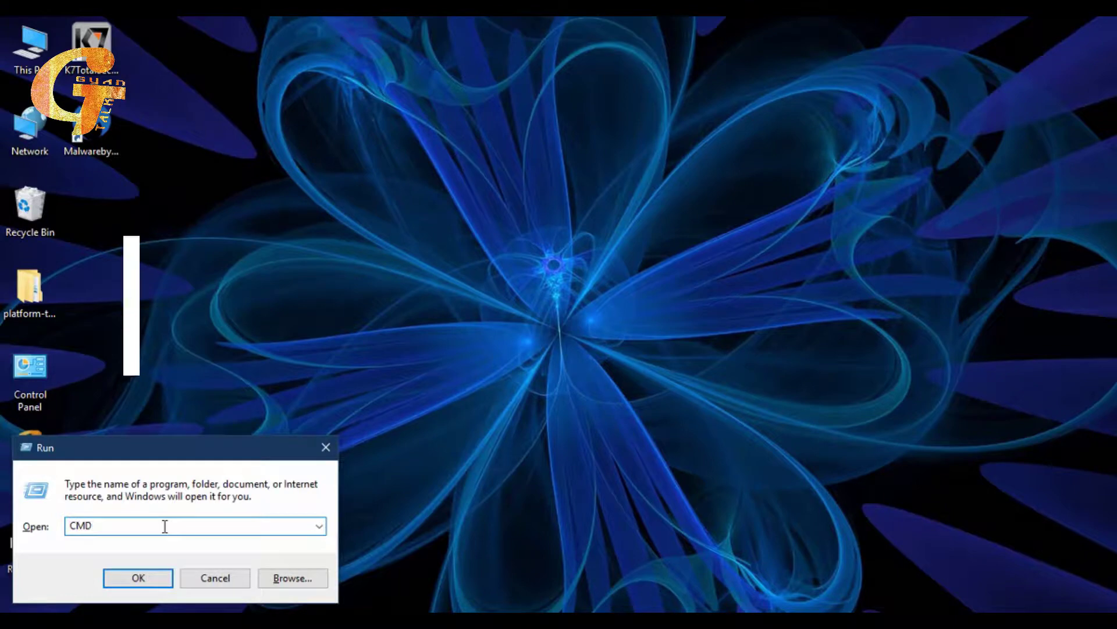
key("Return")
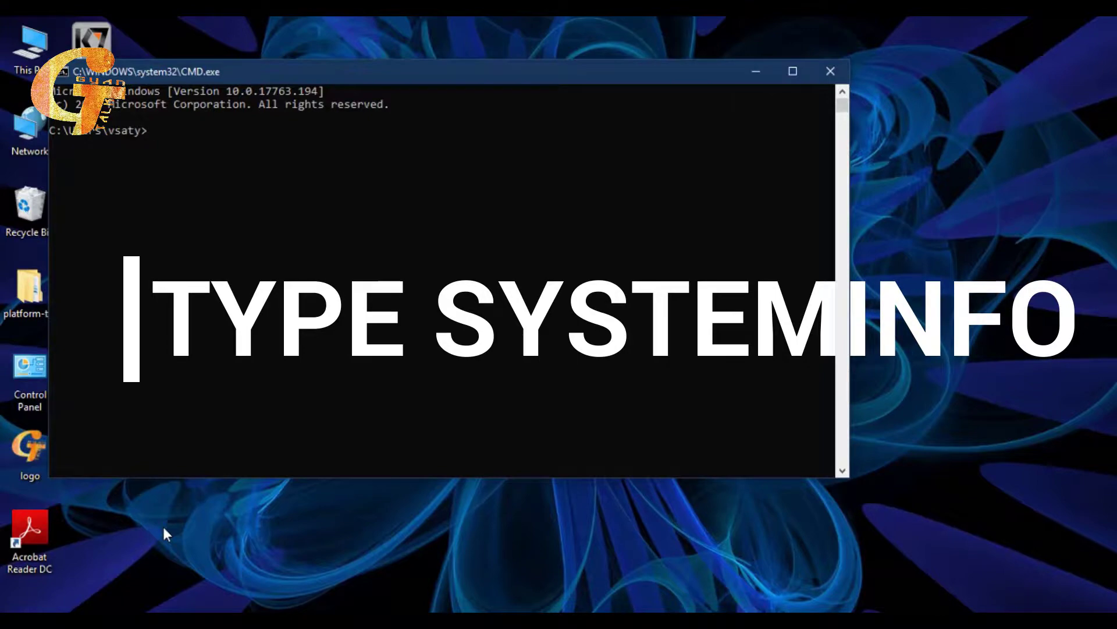
Run the SYSTEMINFO command in Command Prompt
type("SY")
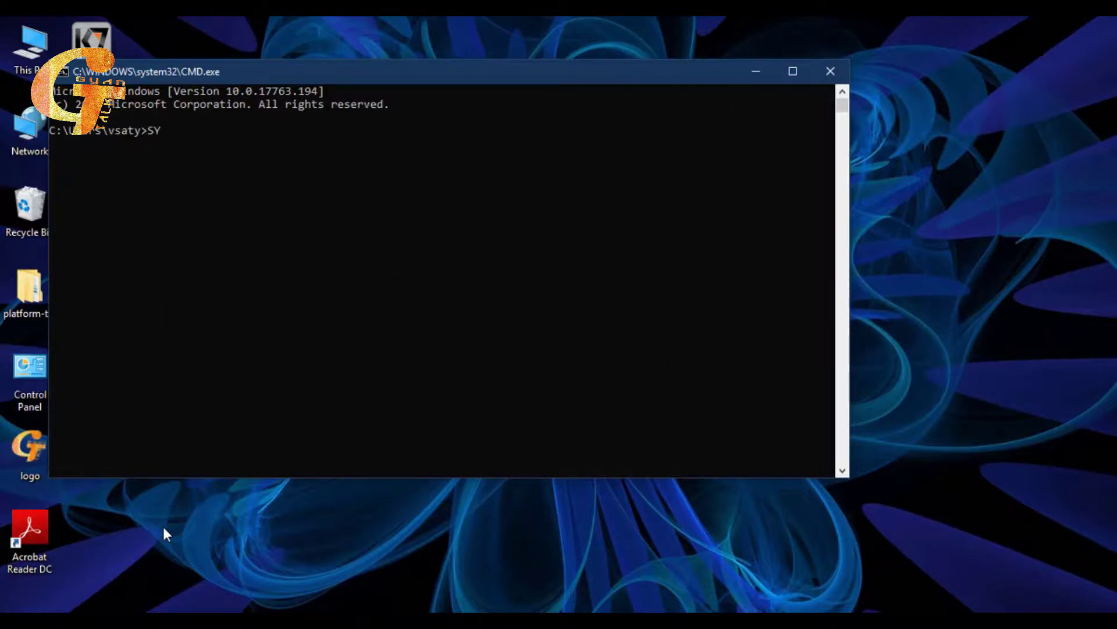
type("STEMINFO")
key("Return")
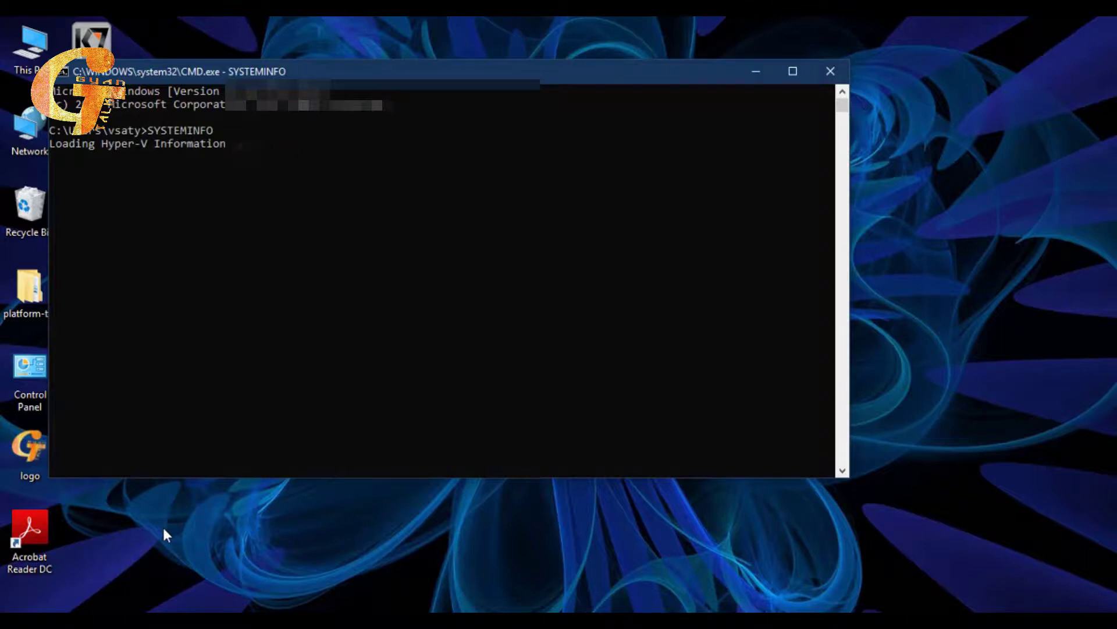
Look through the SYSTEMINFO report from the host name down to the Hyper-V requirements, and close Command Prompt
scroll(218, 471, "up", 6)
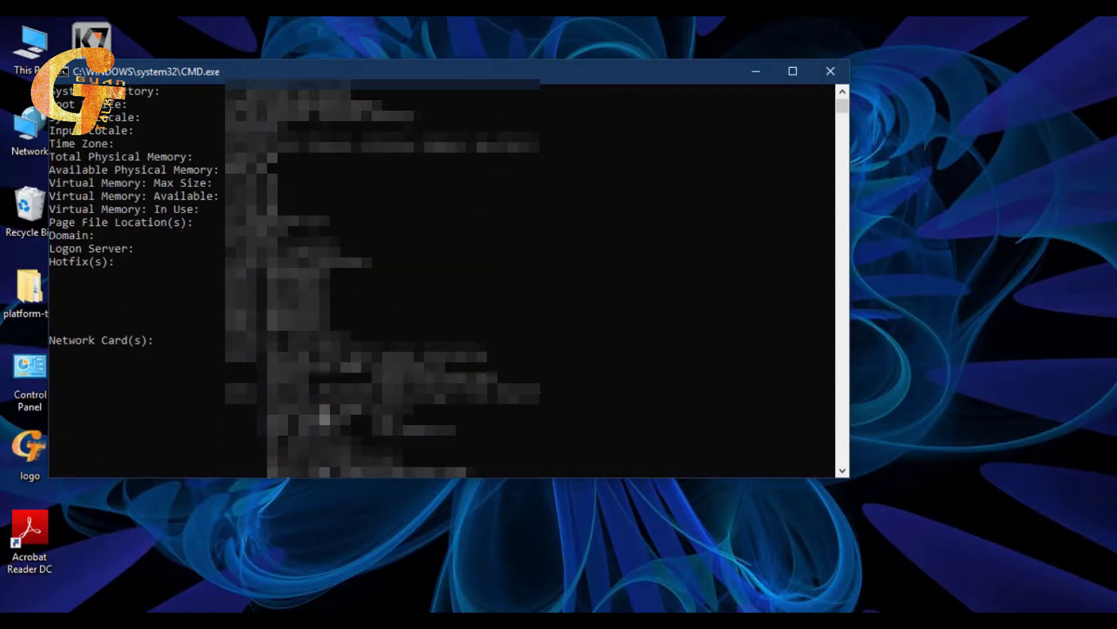
scroll(443, 279, "up", 4)
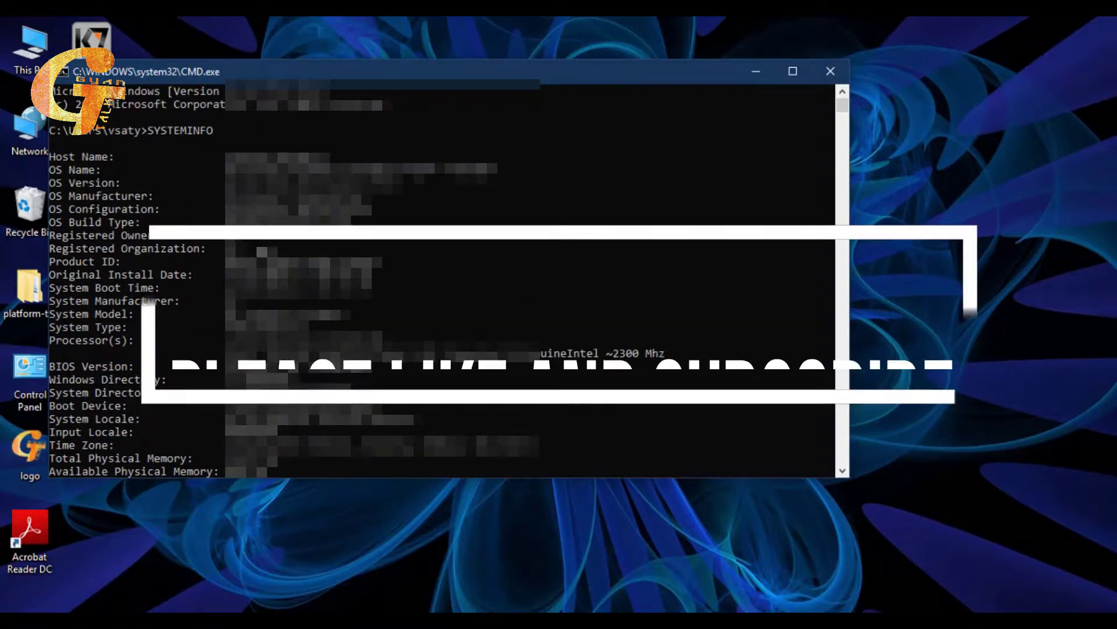
scroll(443, 279, "down", 1)
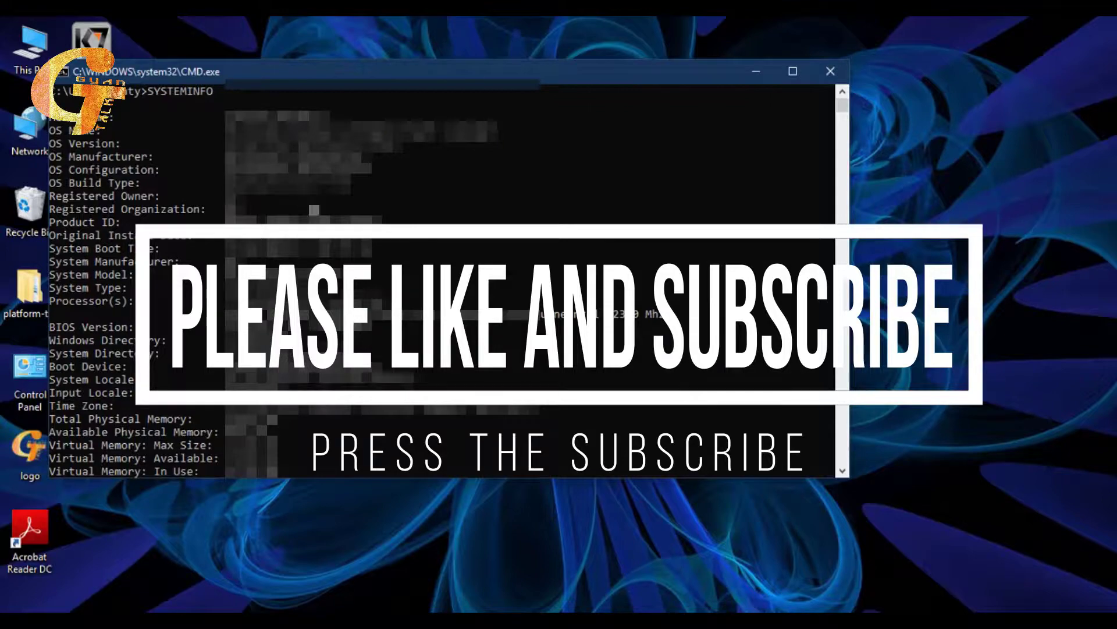
scroll(442, 279, "down", 3)
scroll(442, 279, "down", 5)
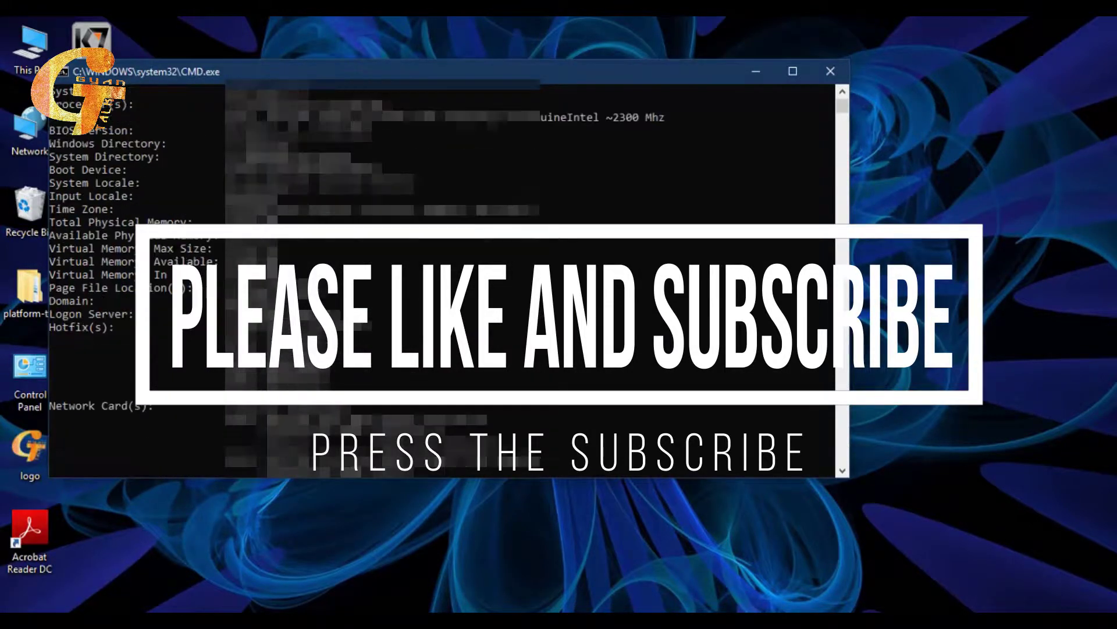
scroll(681, 180, "down", 4)
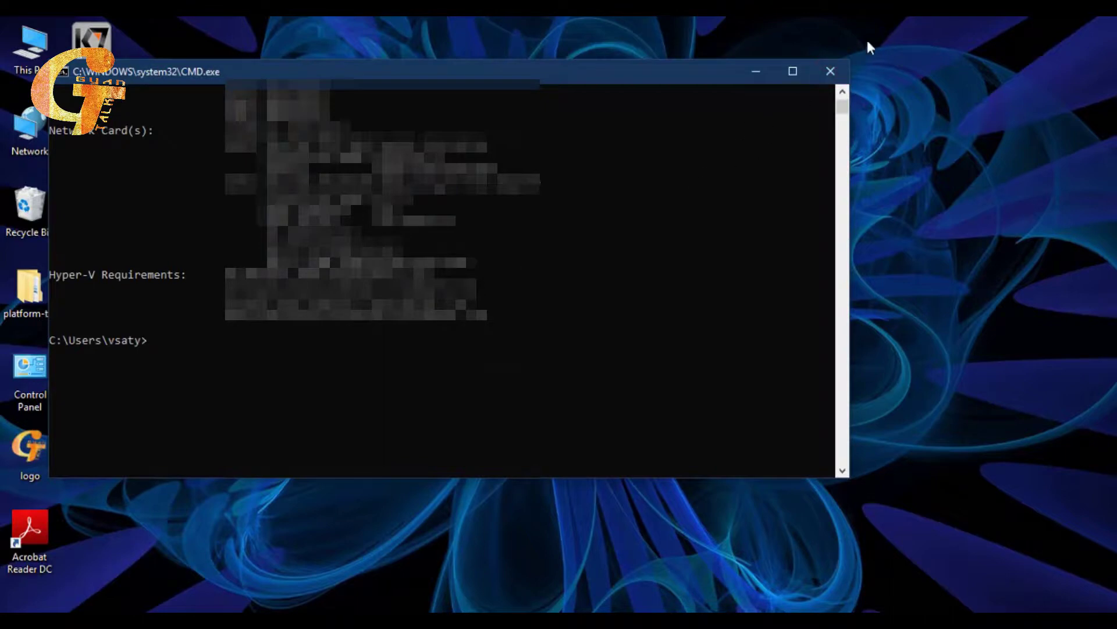
left_click(830, 71)
right_click(476, 68)
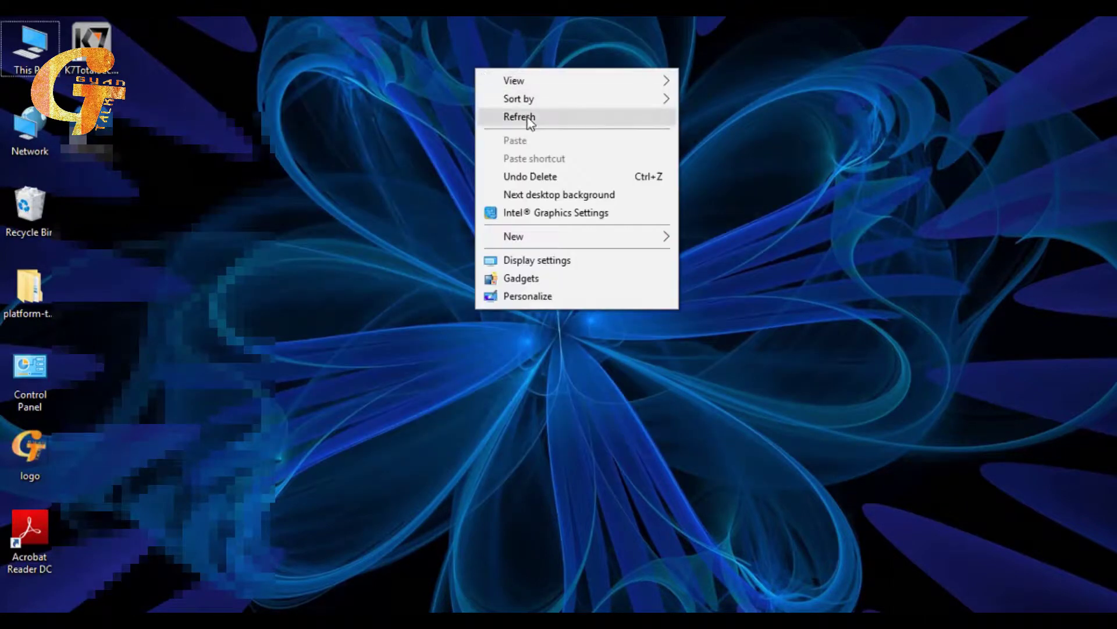
left_click(523, 116)
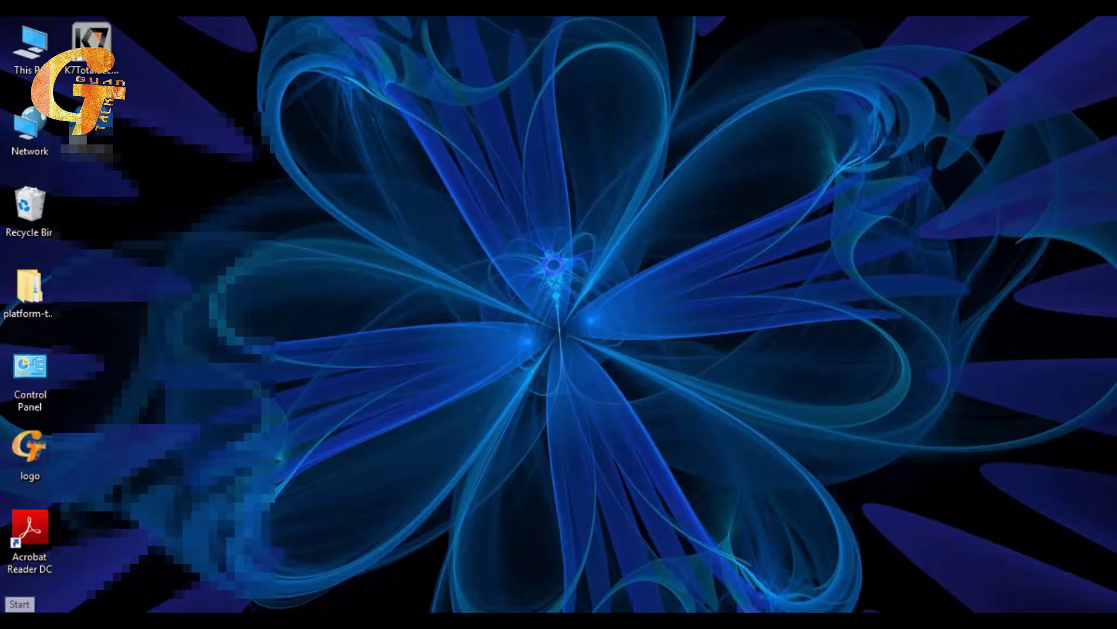
Open the About page of the System category in Windows Settings
left_click(19, 620)
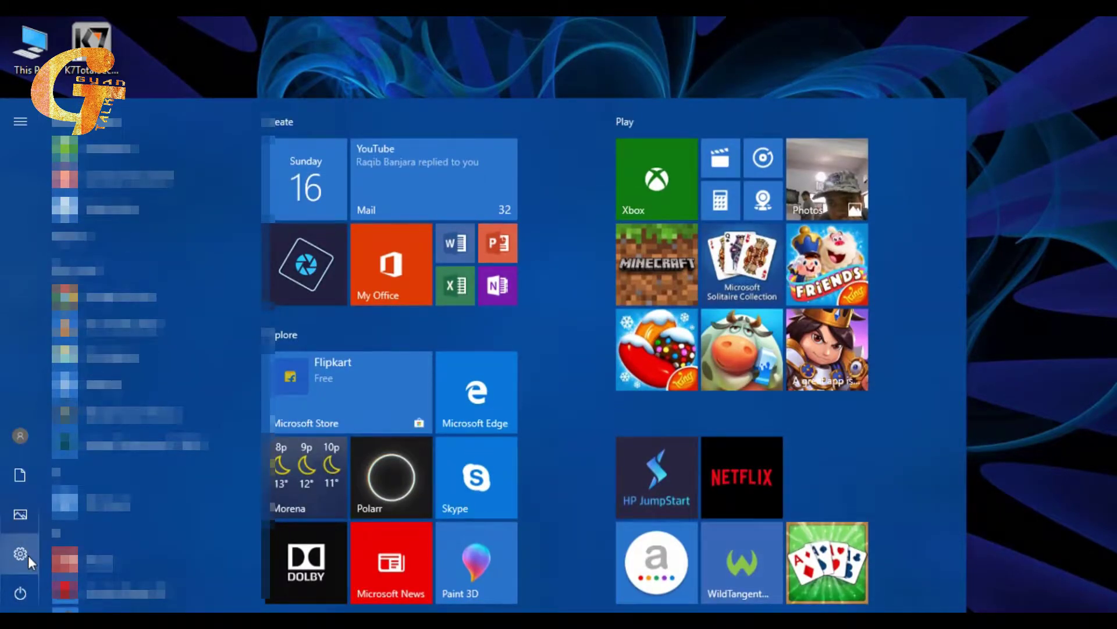
left_click(28, 555)
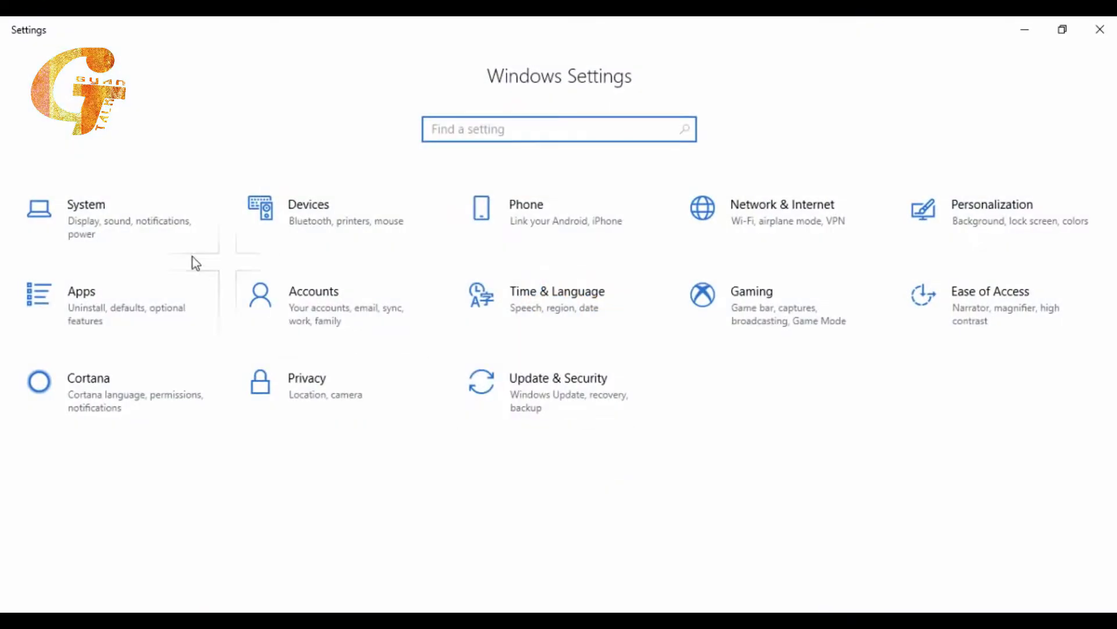
left_click(124, 207)
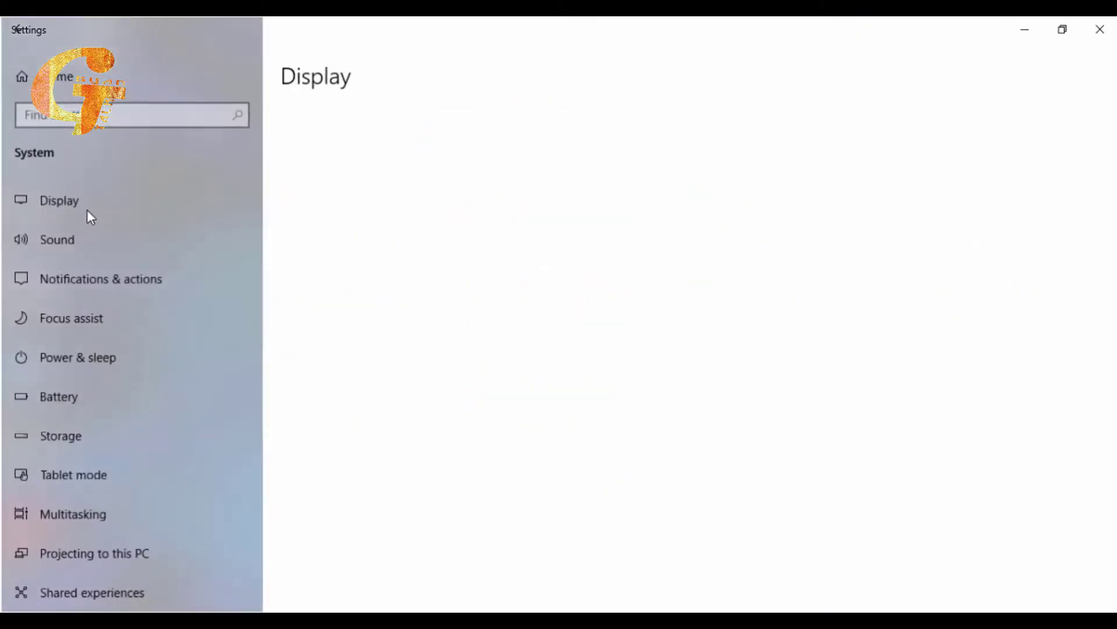
scroll(87, 512, "down", 3)
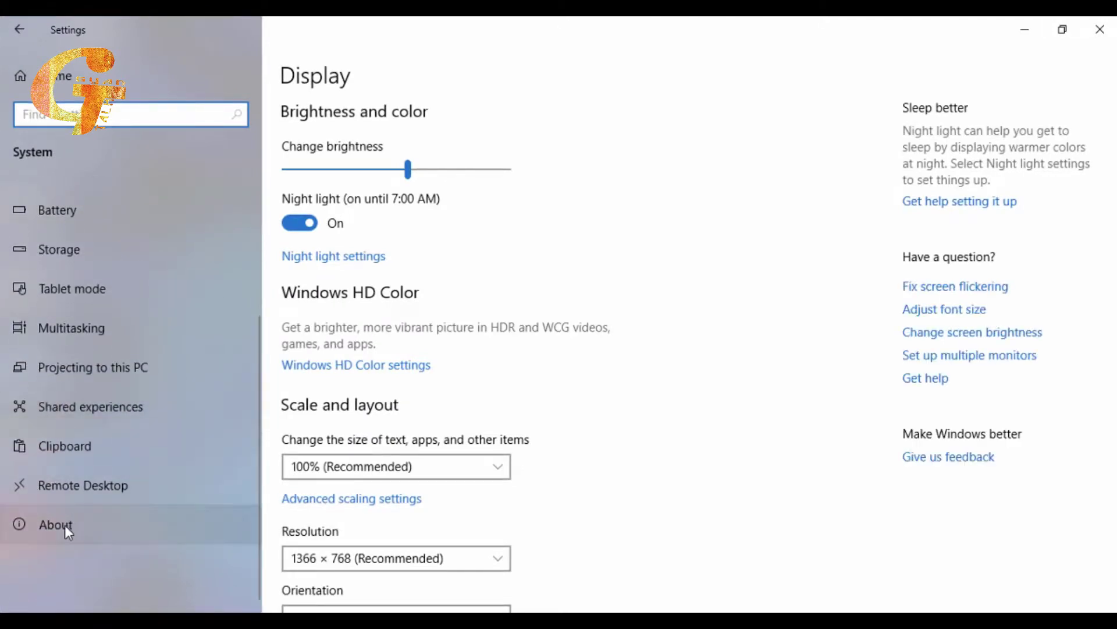
left_click(64, 525)
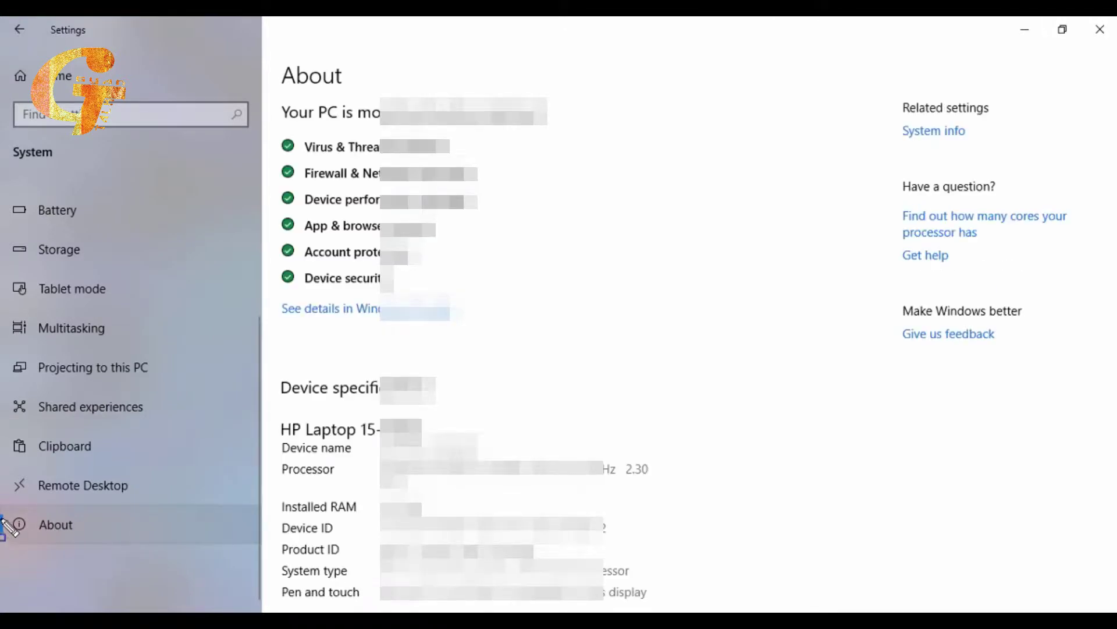
Examine the device and Windows specifications on the About page, and close Settings
left_click_drag(1, 508, 173, 551)
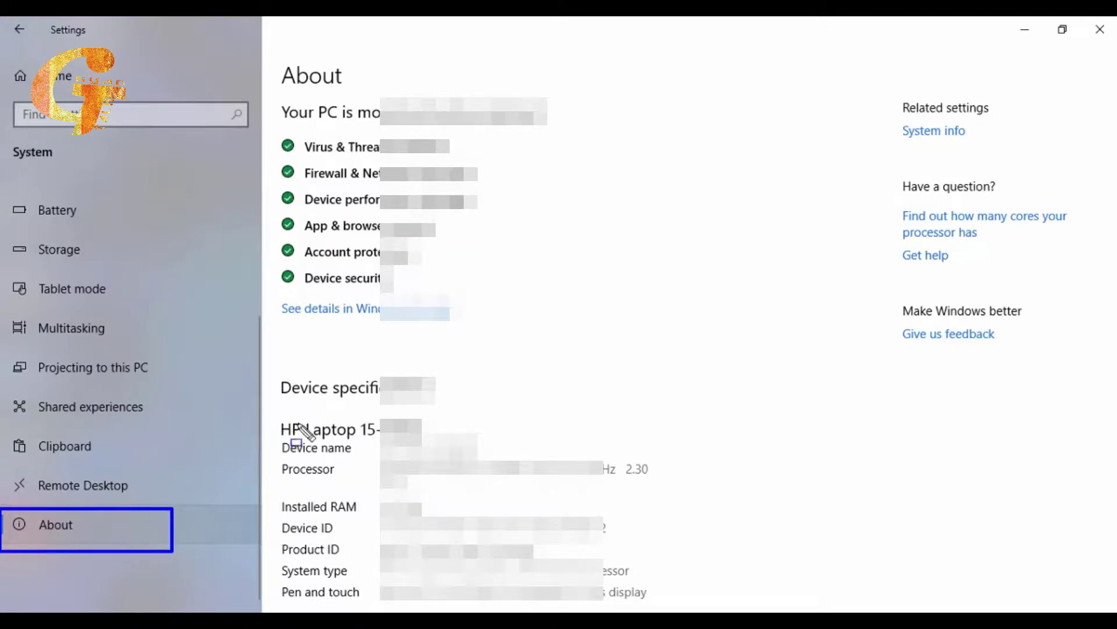
mouse_move(276, 413)
left_mouse_down()
mouse_move(457, 504)
mouse_move(715, 607)
left_mouse_up()
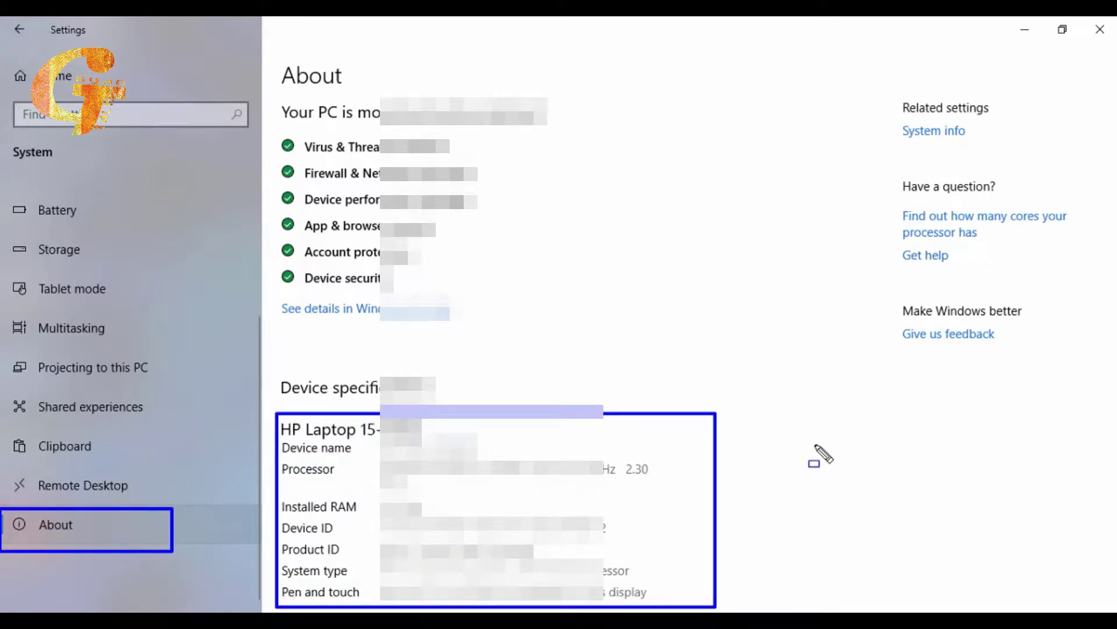
key("Escape")
scroll(661, 414, "down", 8)
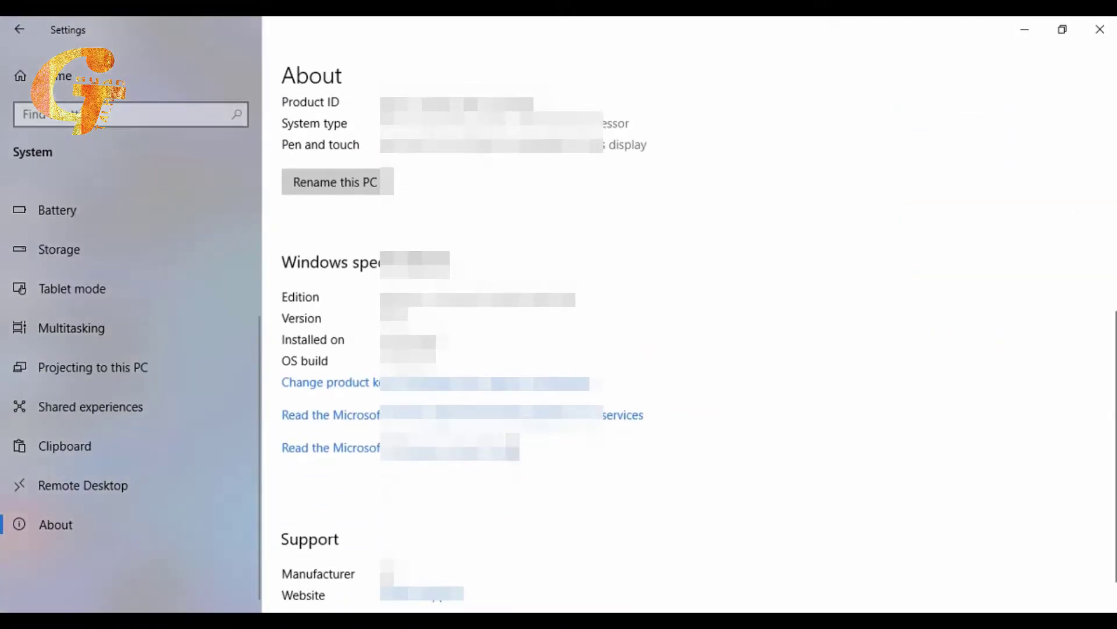
scroll(661, 414, "up", 6)
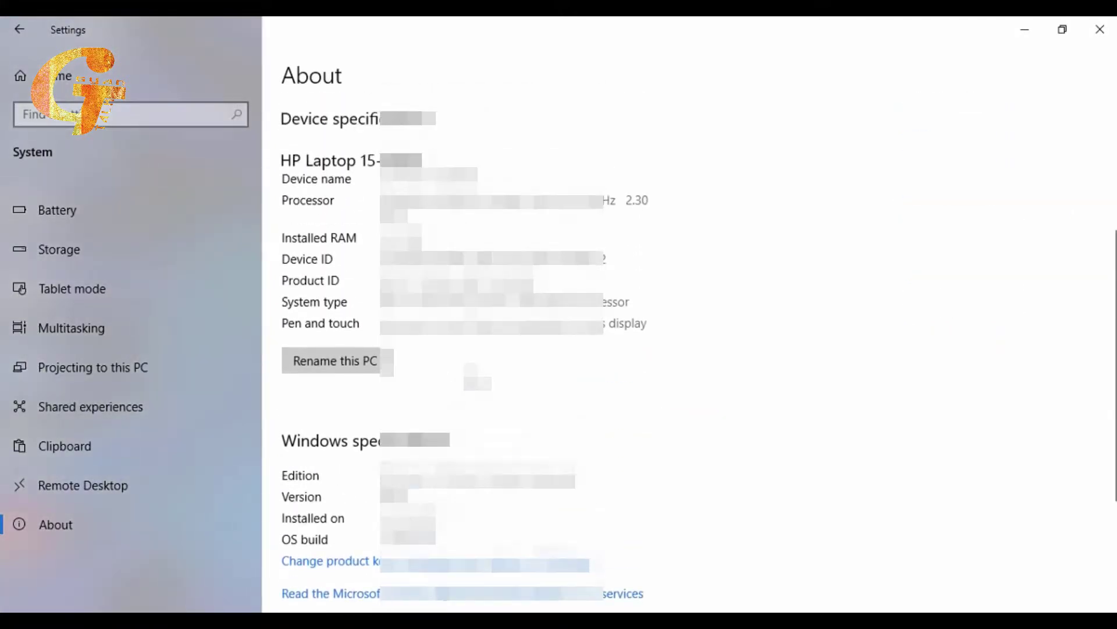
scroll(342, 349, "down", 3)
scroll(343, 349, "up", 5)
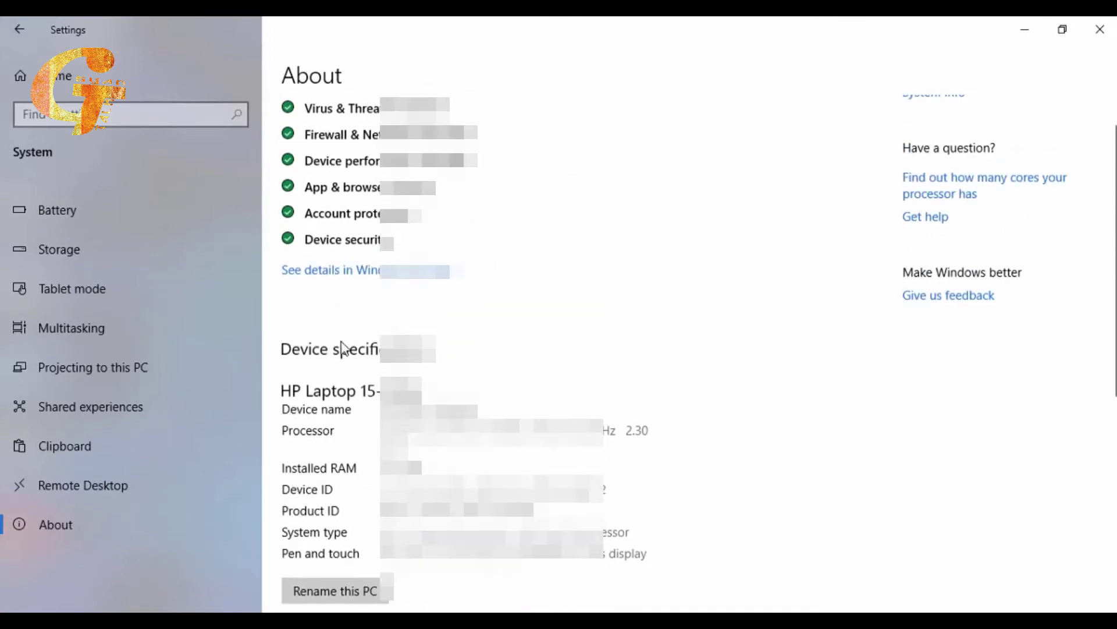
left_click(1100, 29)
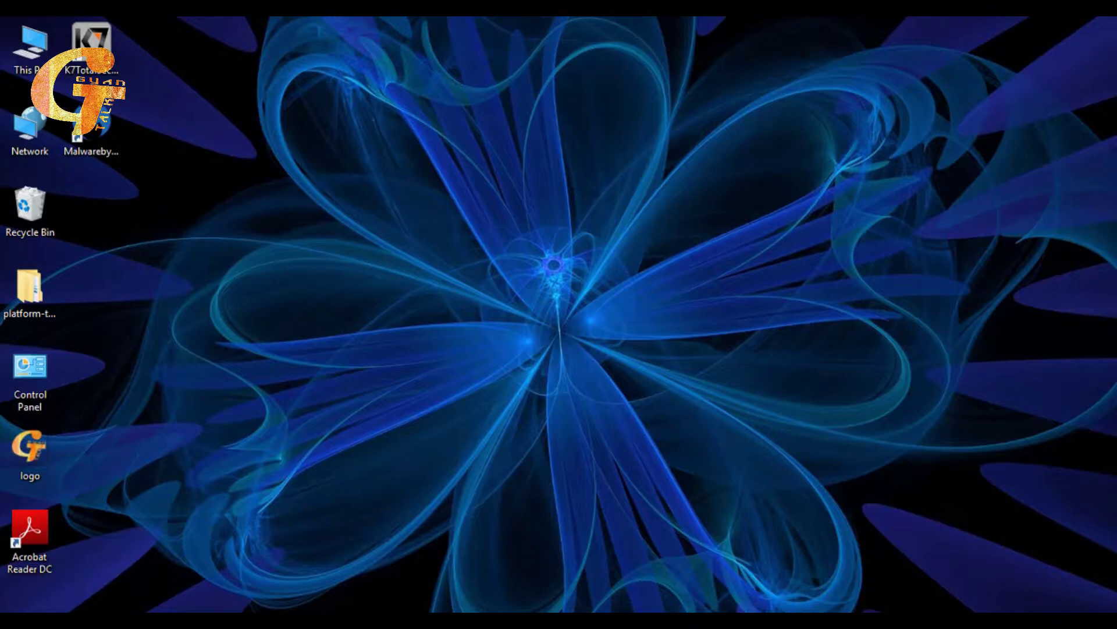
Search Windows for MSINFO, open the System Information app and maximize its window
key("super")
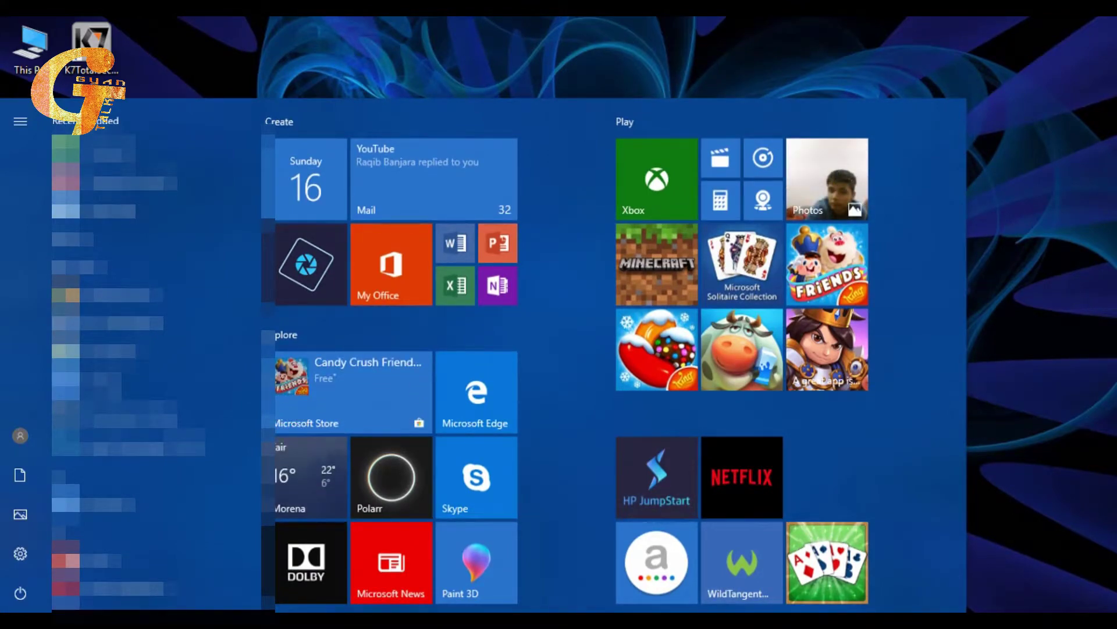
type("c")
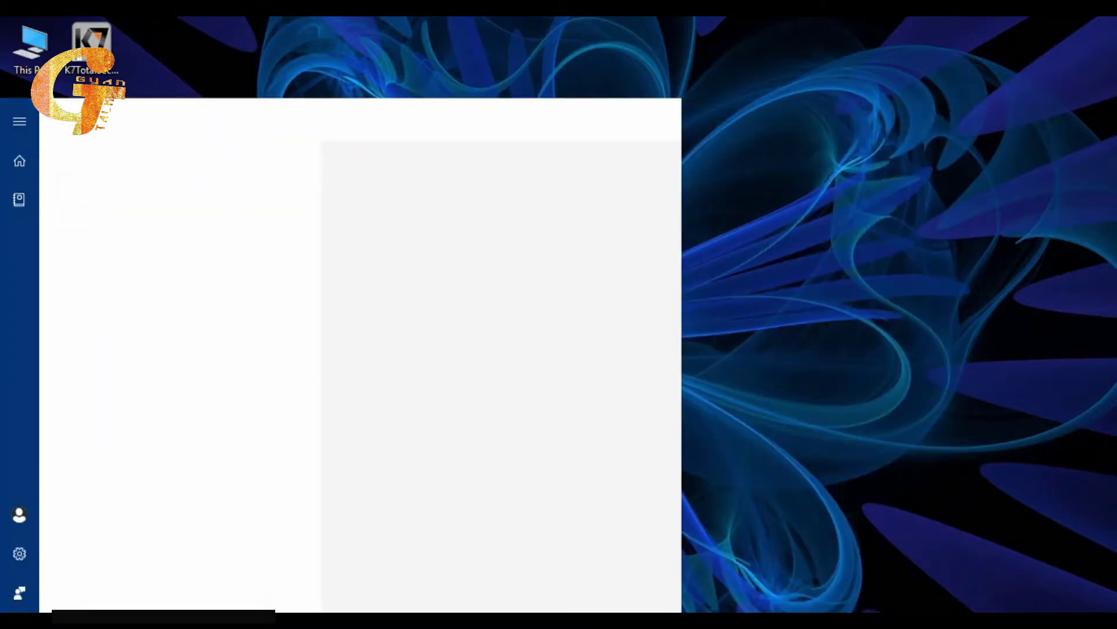
key("BackSpace")
key("BackSpace")
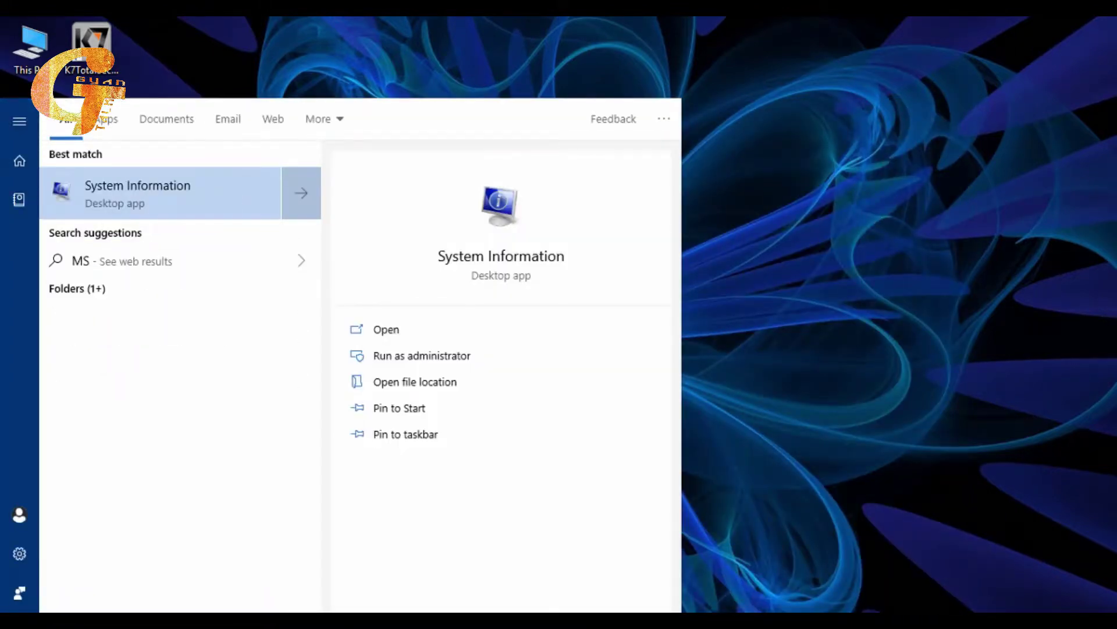
type("info")
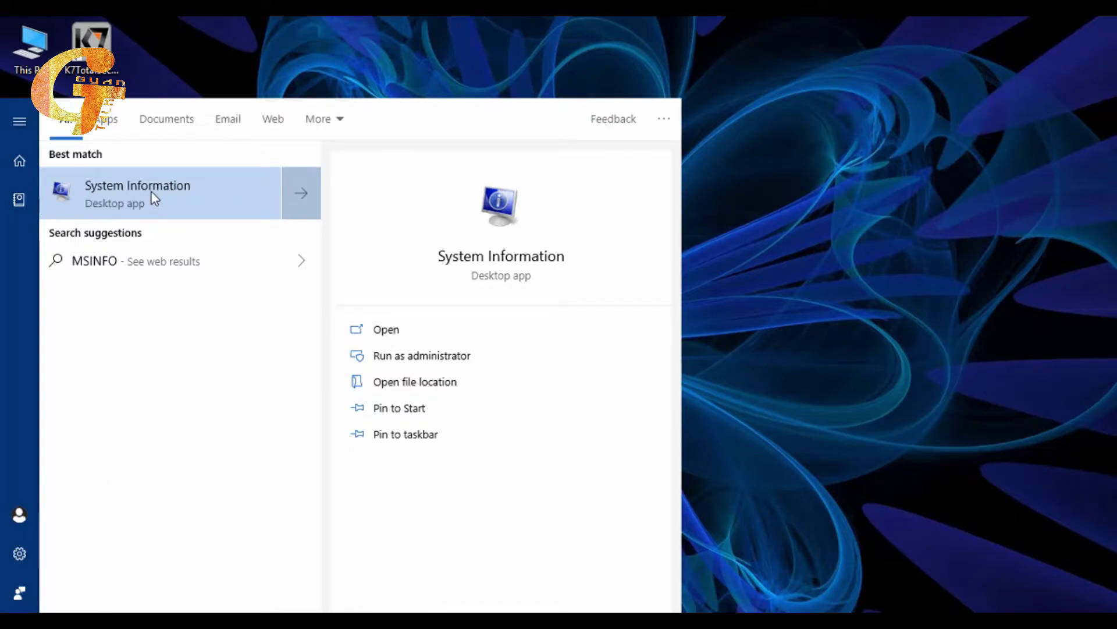
mouse_move(58, 165)
left_mouse_down()
mouse_move(158, 207)
mouse_move(257, 224)
left_mouse_up()
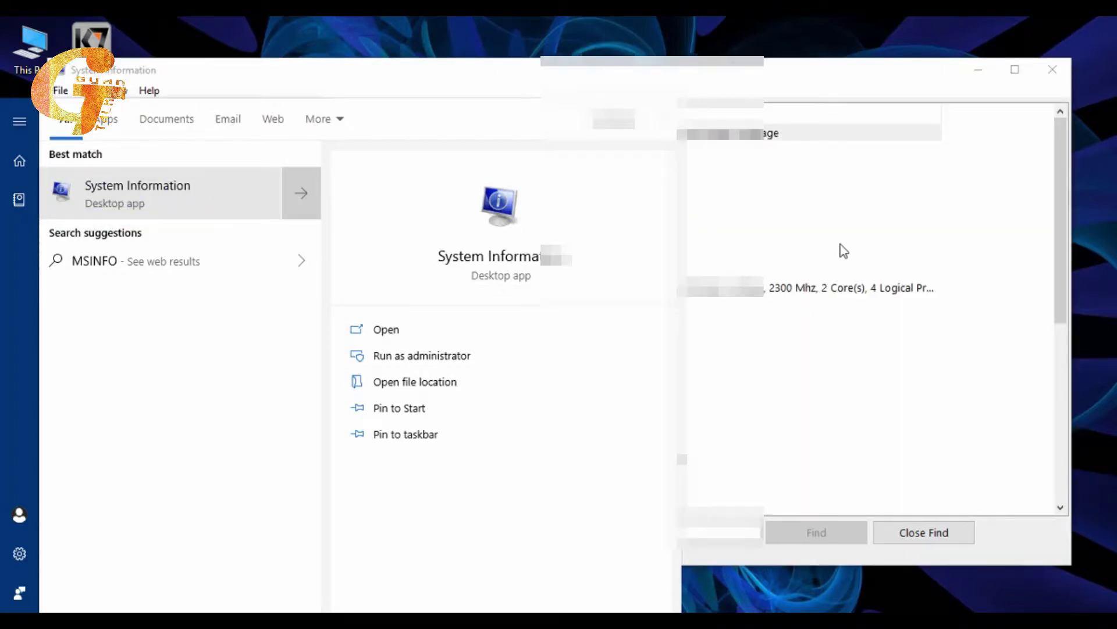
left_click(865, 231)
left_click(1028, 68)
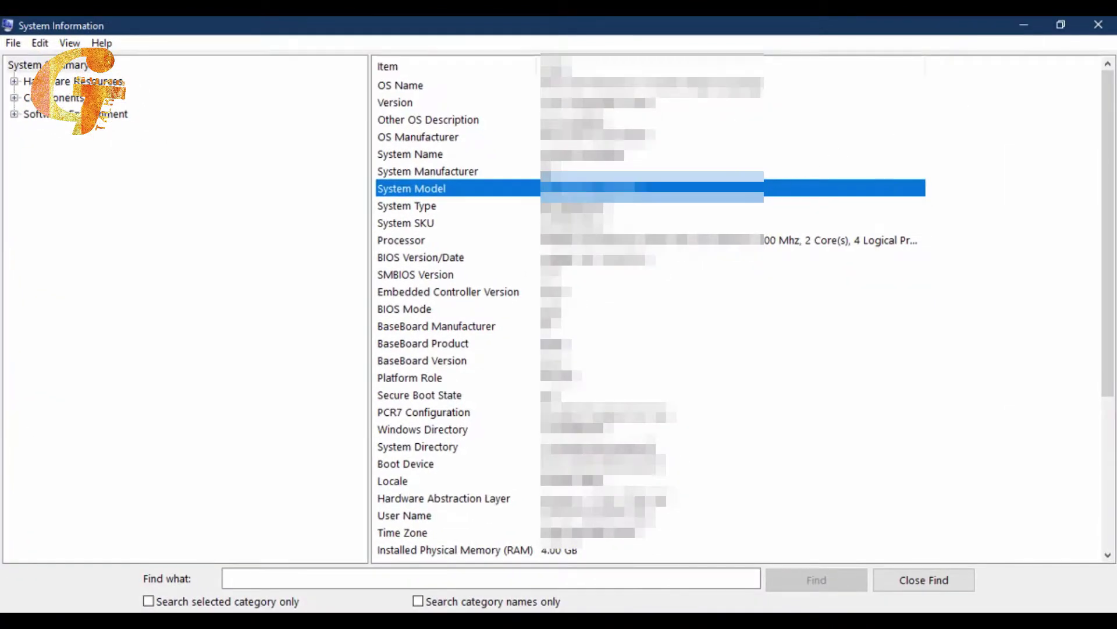
Look through the System Summary items, including the OS name, system model, processor and installed physical memory
scroll(640, 302, "down", 4)
scroll(640, 303, "down", 1)
scroll(640, 303, "up", 5)
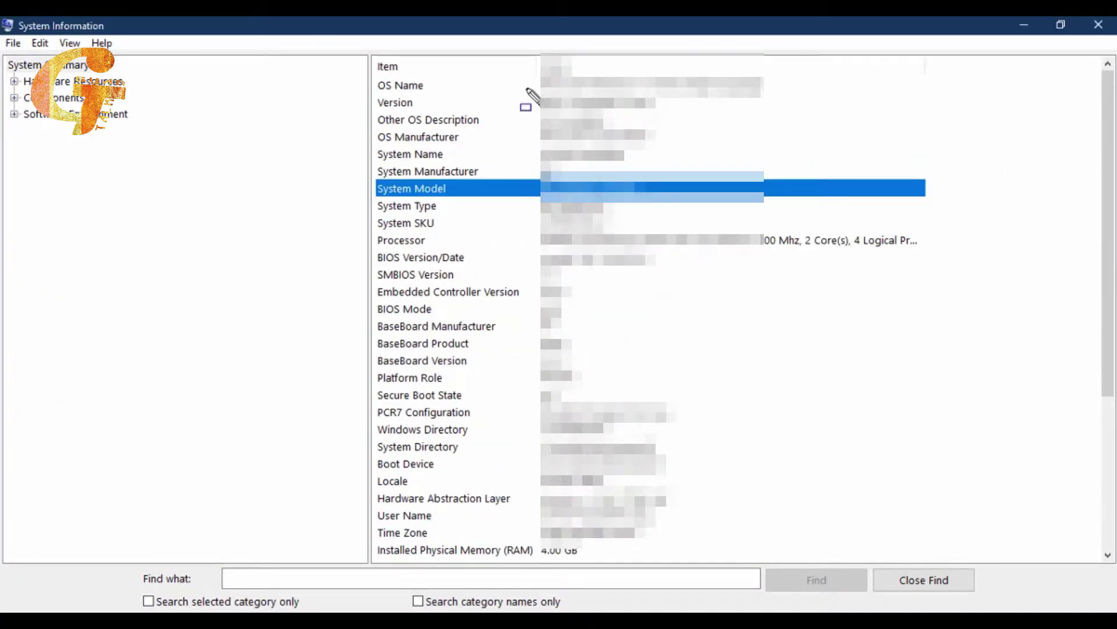
Look over the System Summary values and browse the Hardware Resources, Components and Software Environment categories in System Information
mouse_move(532, 90)
left_mouse_down()
mouse_move(912, 586)
mouse_move(925, 558)
left_mouse_up()
left_click(65, 81)
key("Down")
key("Down")
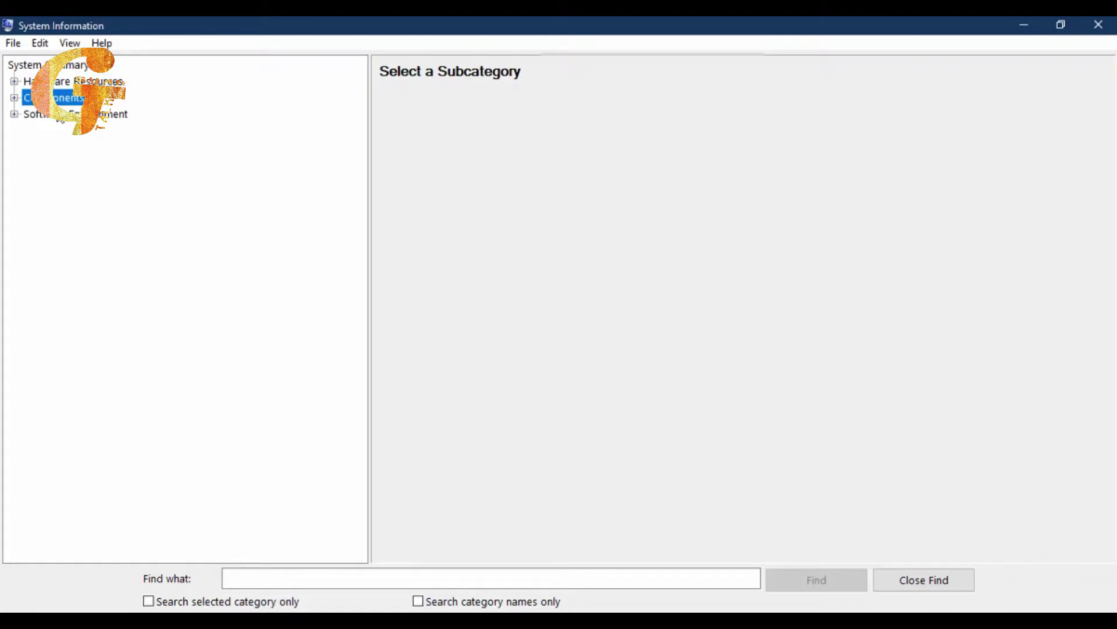
key("Up")
key("Up")
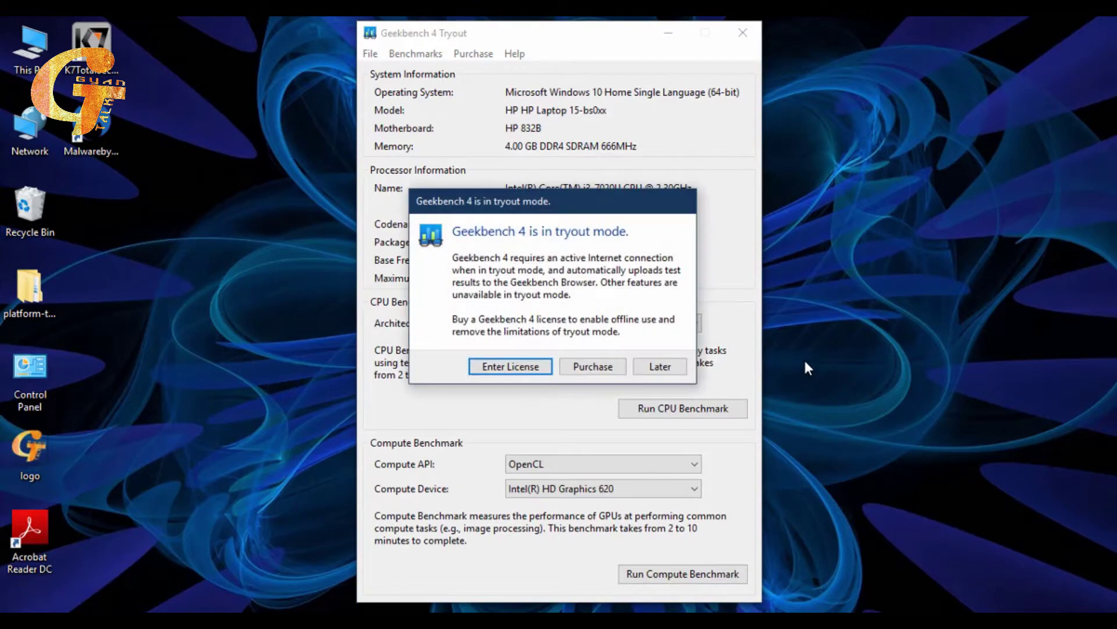
In Geekbench 4, put off the license purchase, examine the system and processor information, and close the program
left_click(673, 371)
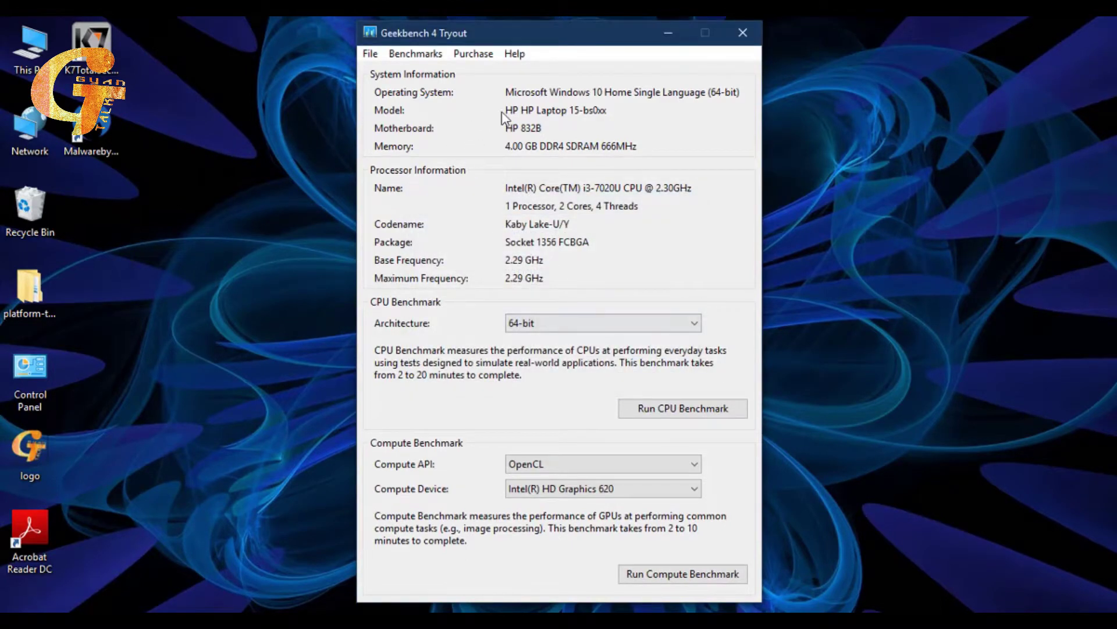
mouse_move(497, 82)
left_mouse_down()
mouse_move(604, 196)
mouse_move(755, 294)
left_mouse_up()
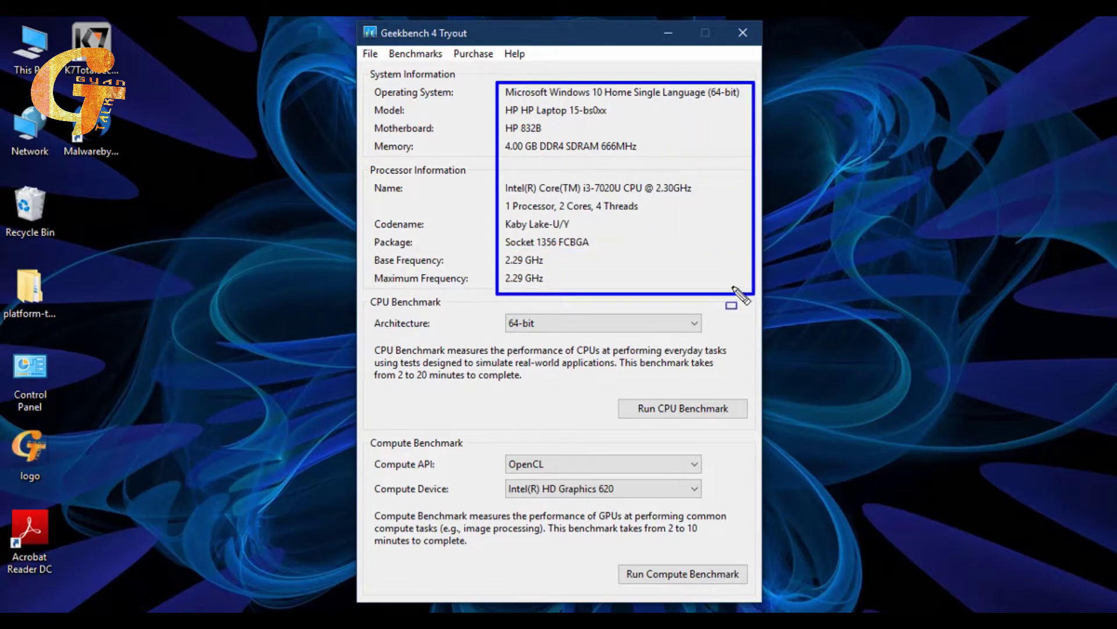
key("Escape")
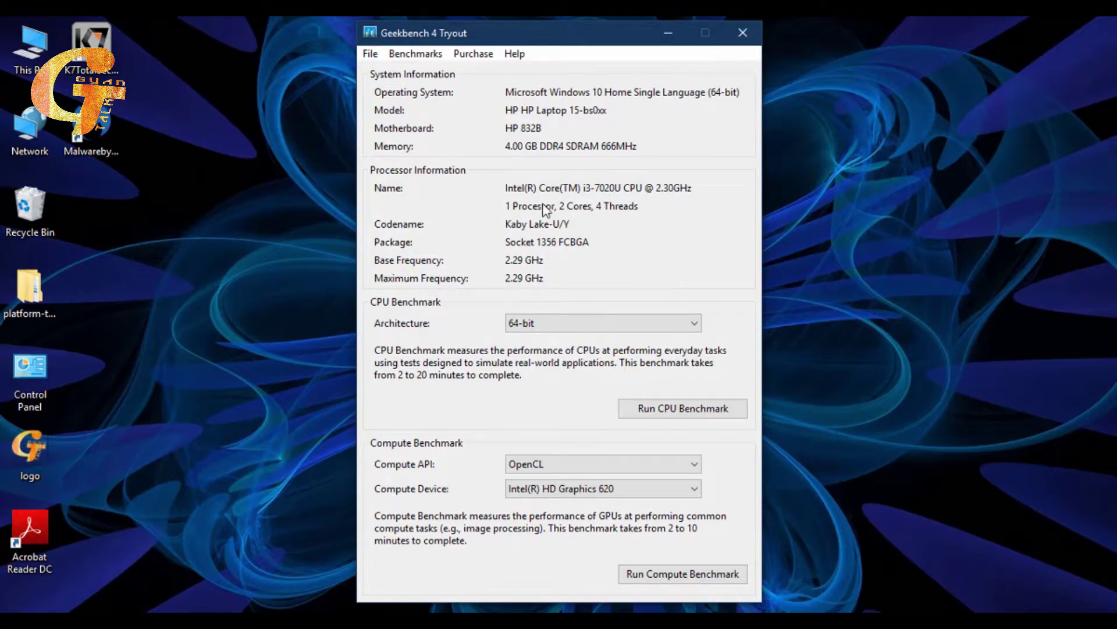
left_click(753, 32)
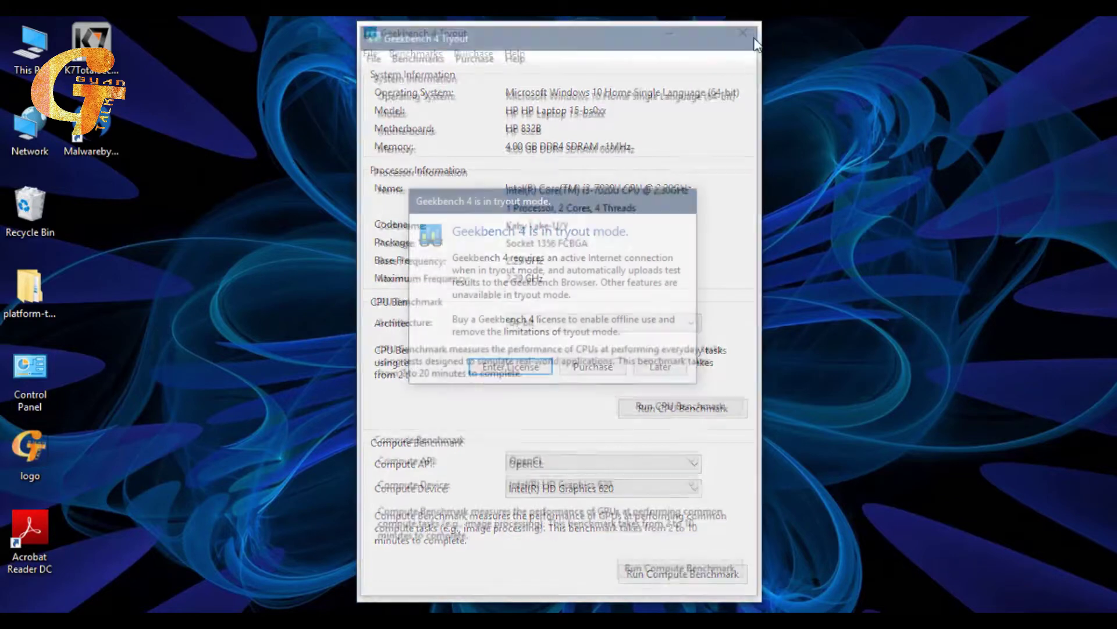
left_click(655, 365)
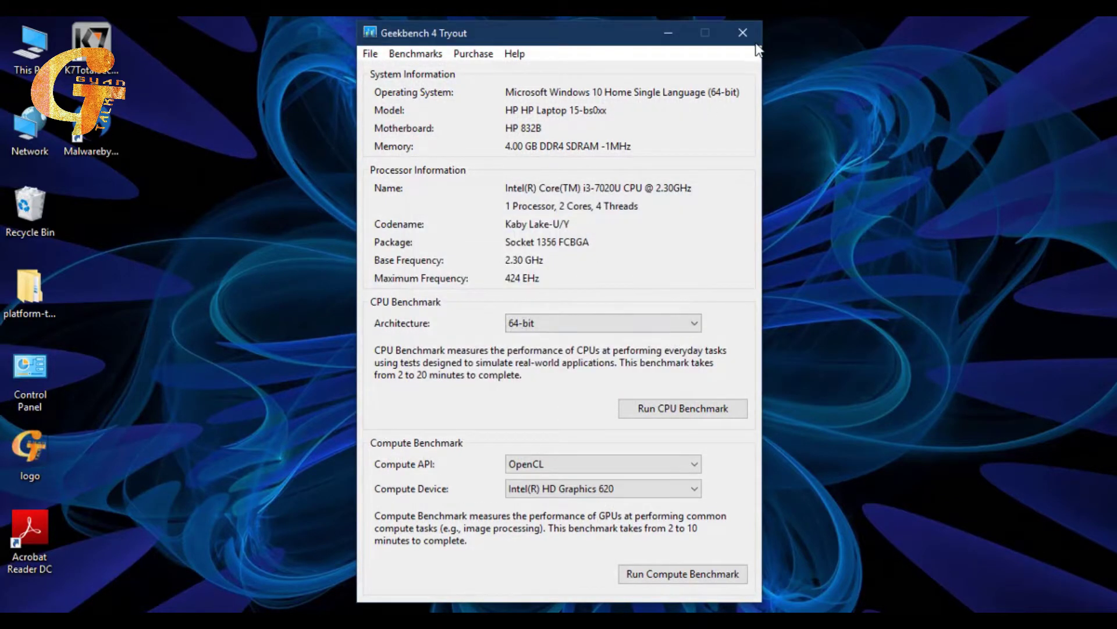
left_click(743, 32)
right_click(401, 63)
left_click(466, 111)
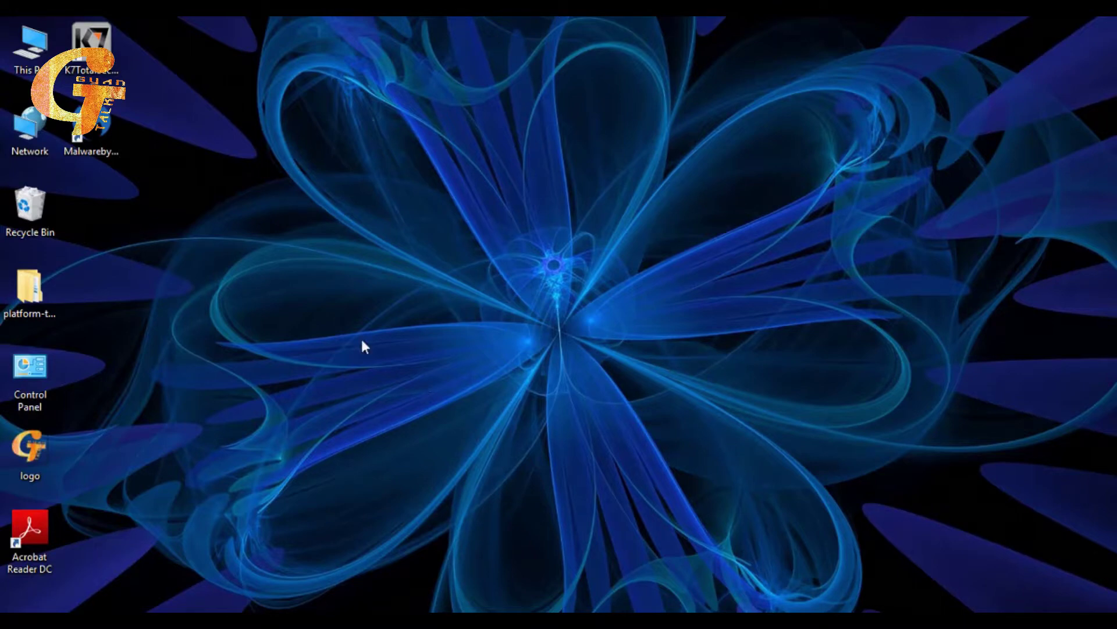
right_click(376, 175)
left_click(425, 220)
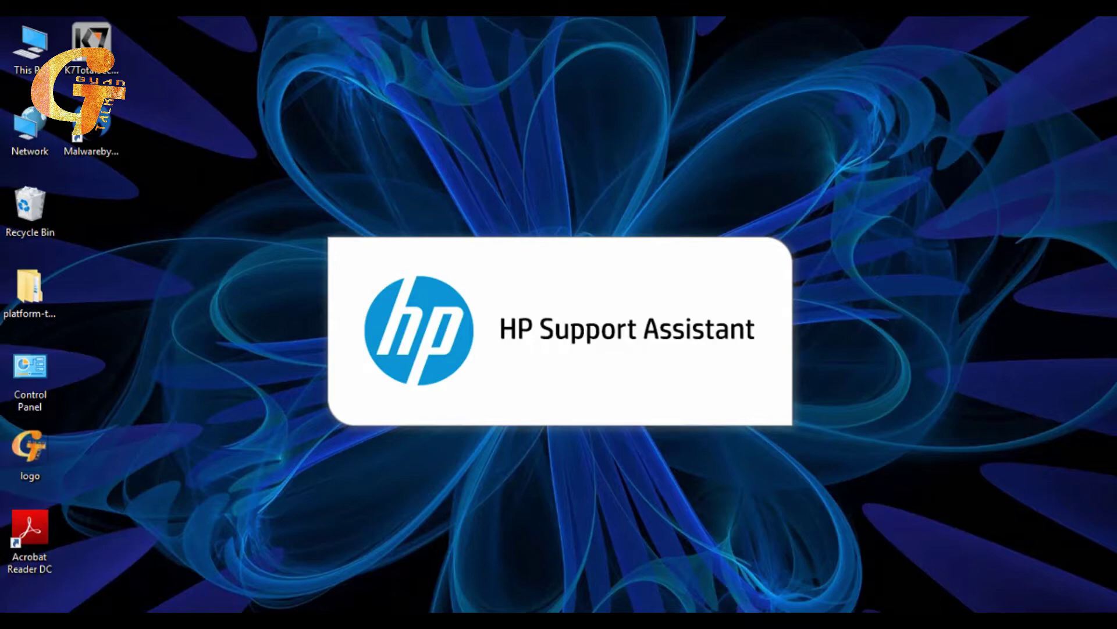
Search Windows for HP SUP and open the HP Support Assistant desktop app
left_click(18, 606)
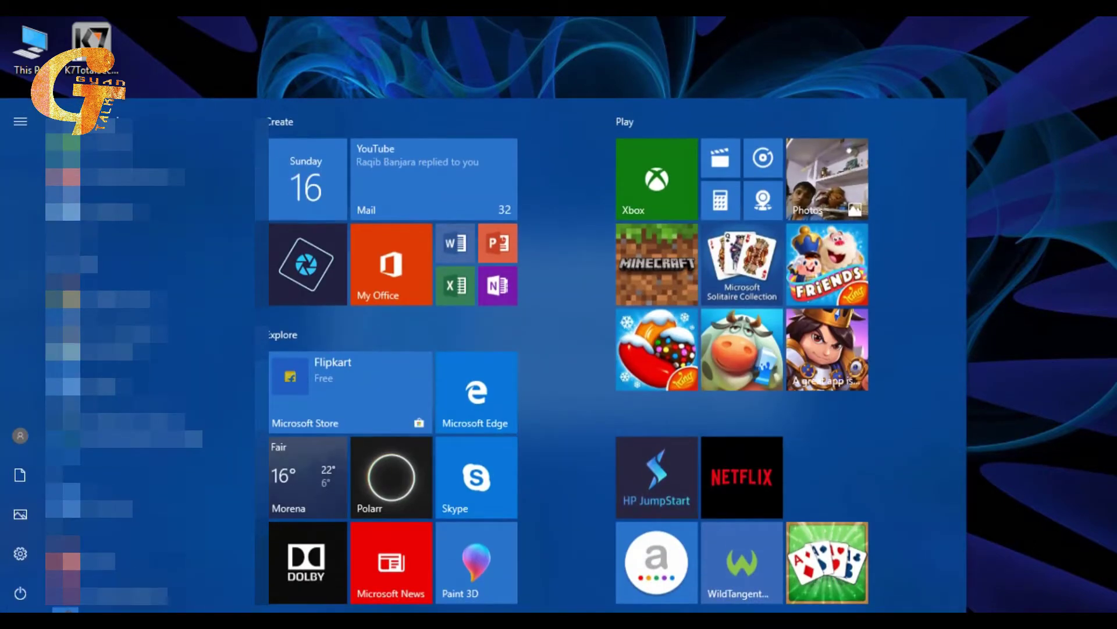
type("HP S")
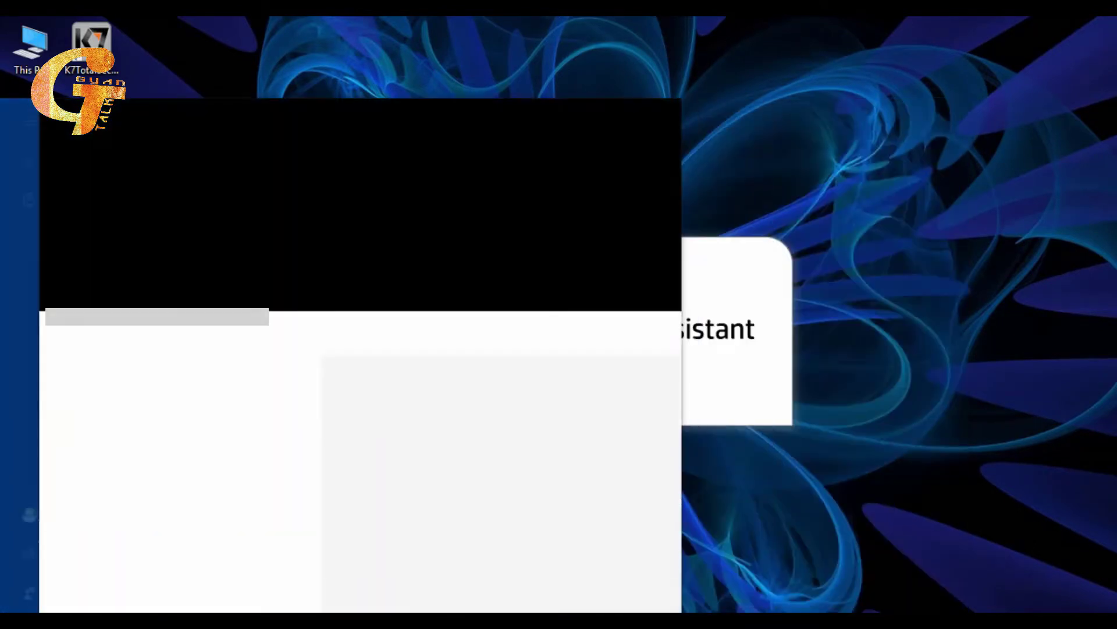
type("OP")
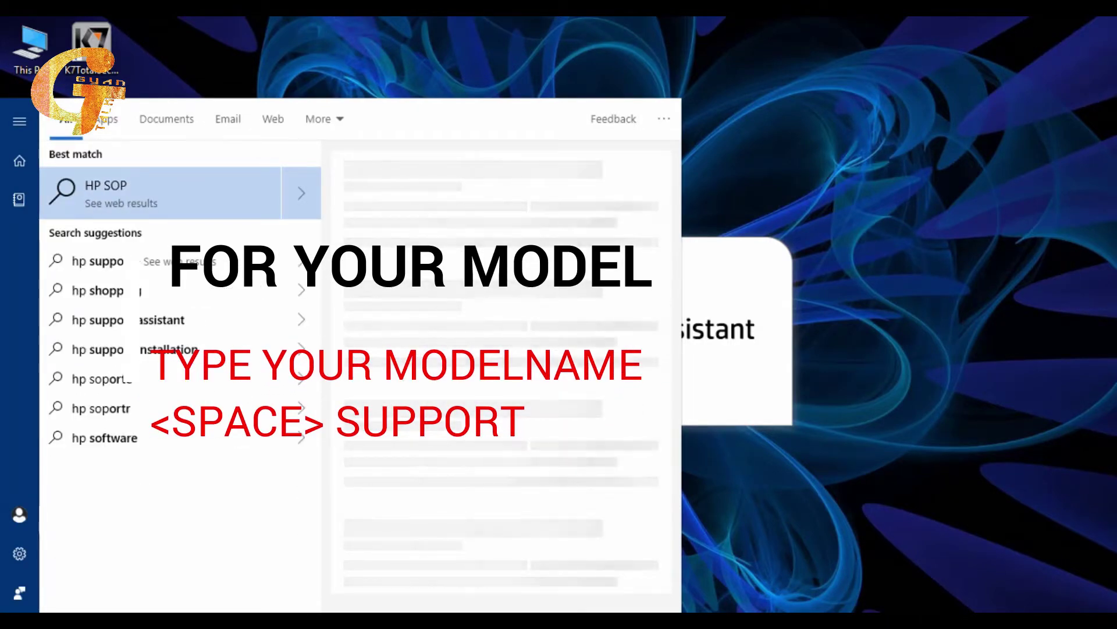
key("BackSpace")
key("BackSpace")
type("UP")
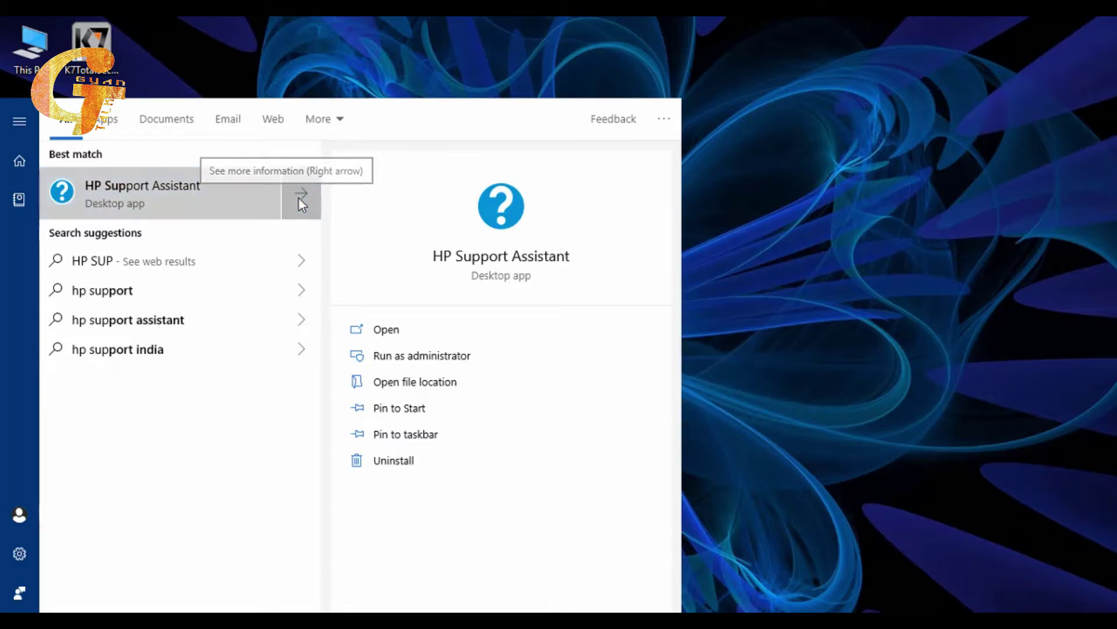
left_click(391, 330)
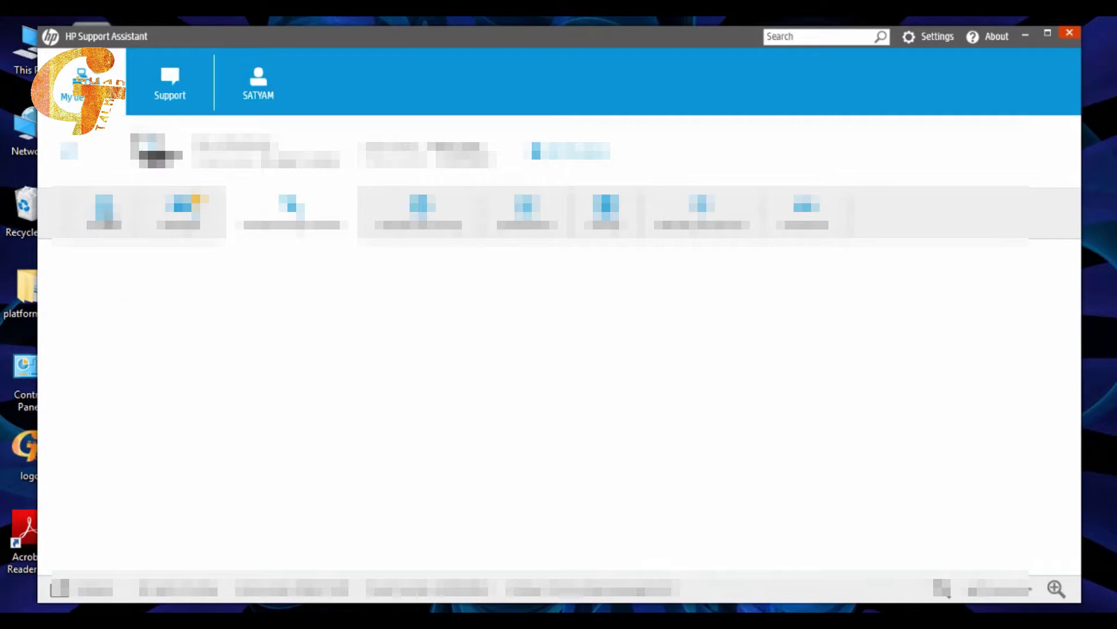
Browse the sections of the computer's device page and open its specifications
left_click(105, 212)
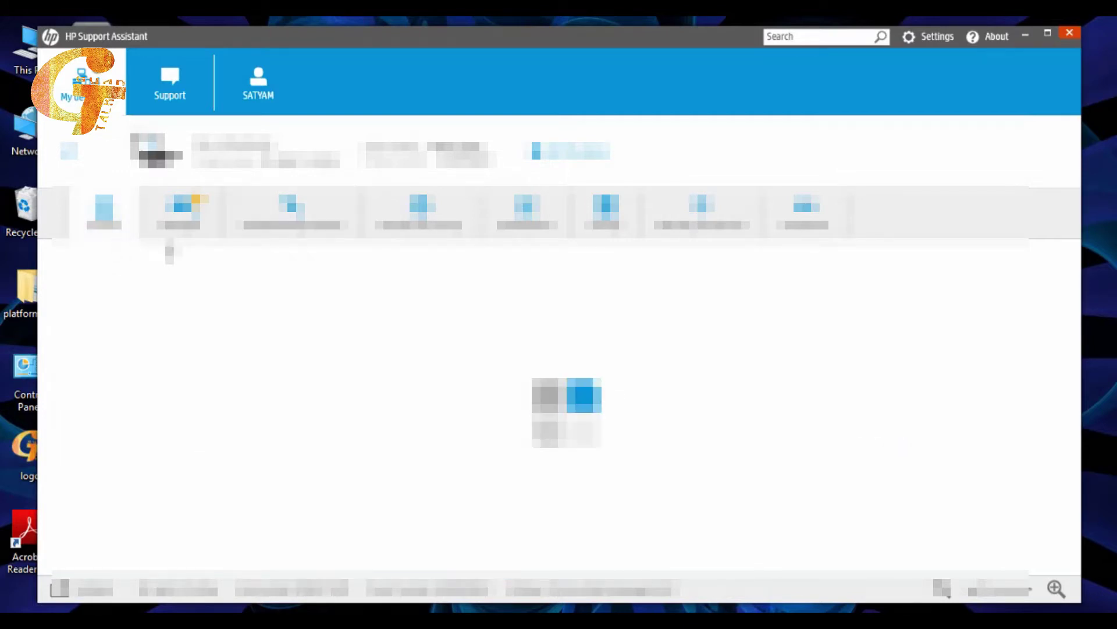
left_click(273, 230)
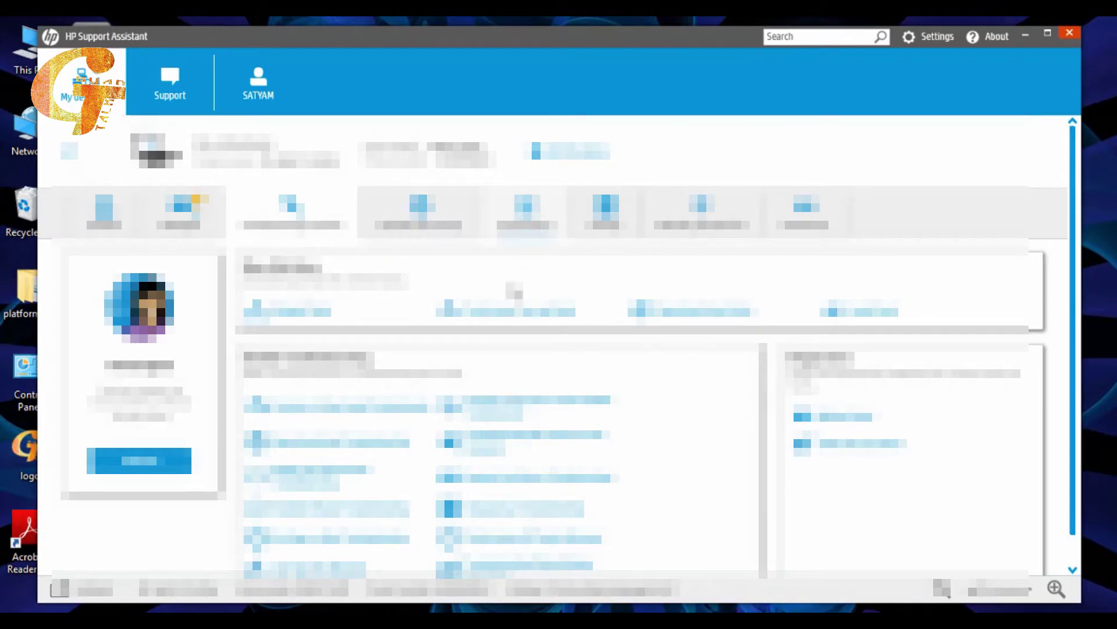
left_click(523, 215)
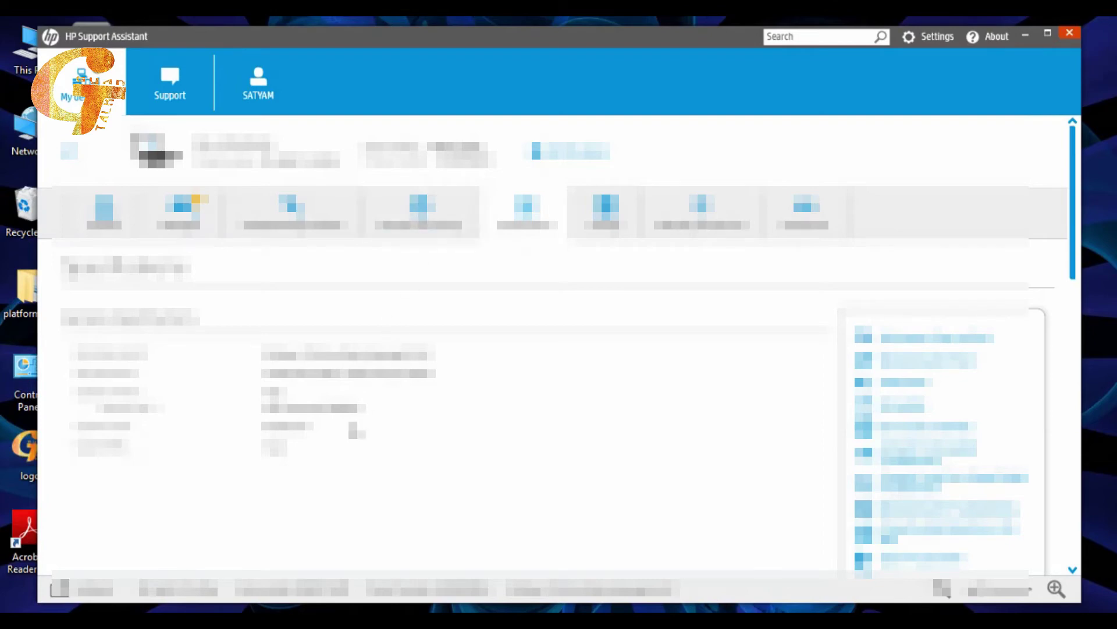
Look through the full list of device specifications, and close HP Support Assistant
scroll(350, 442, "down", 5)
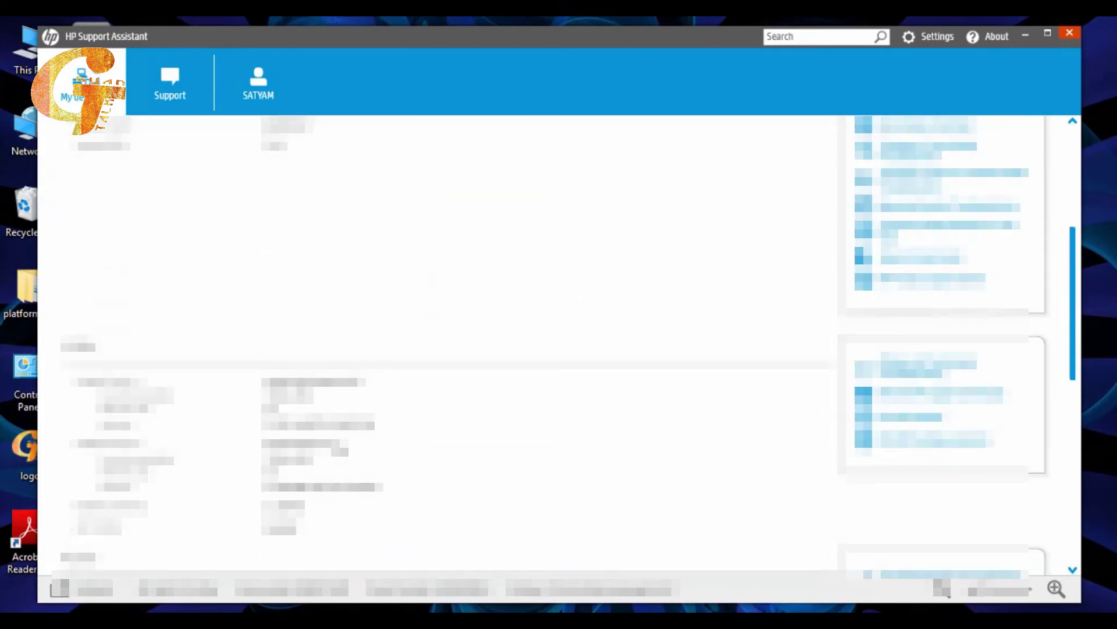
scroll(270, 413, "down", 5)
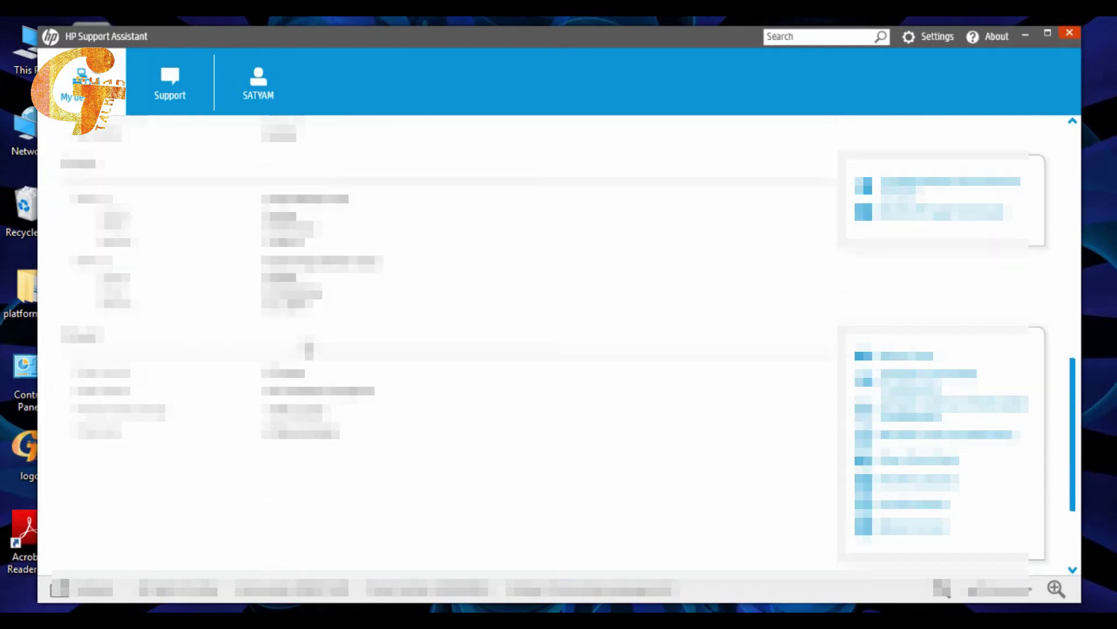
scroll(309, 349, "down", 6)
scroll(324, 387, "up", 5)
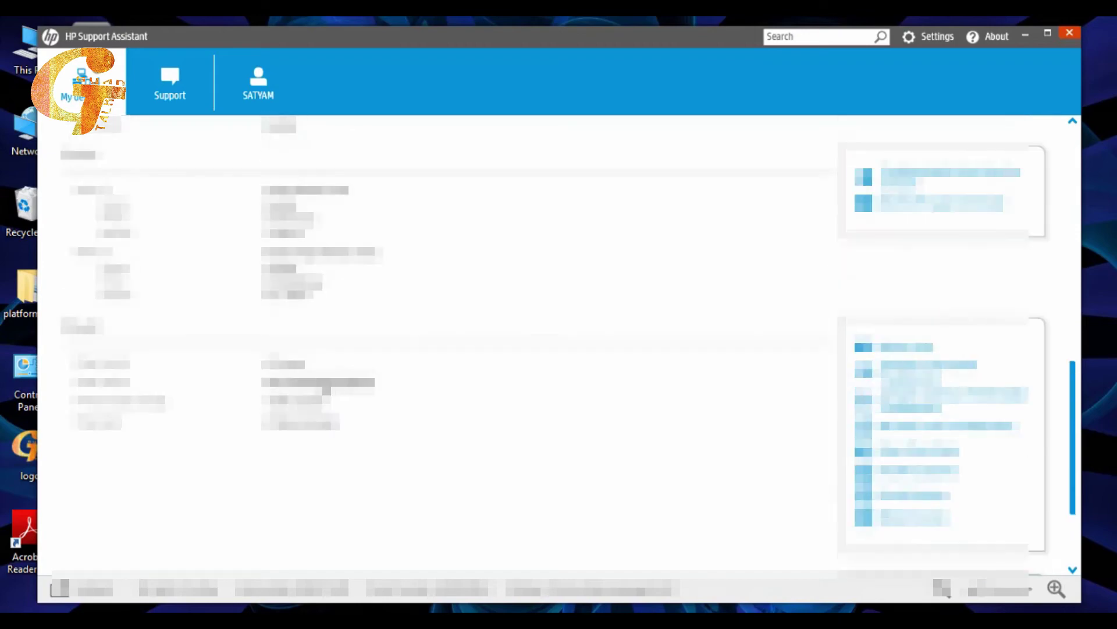
scroll(326, 390, "up", 6)
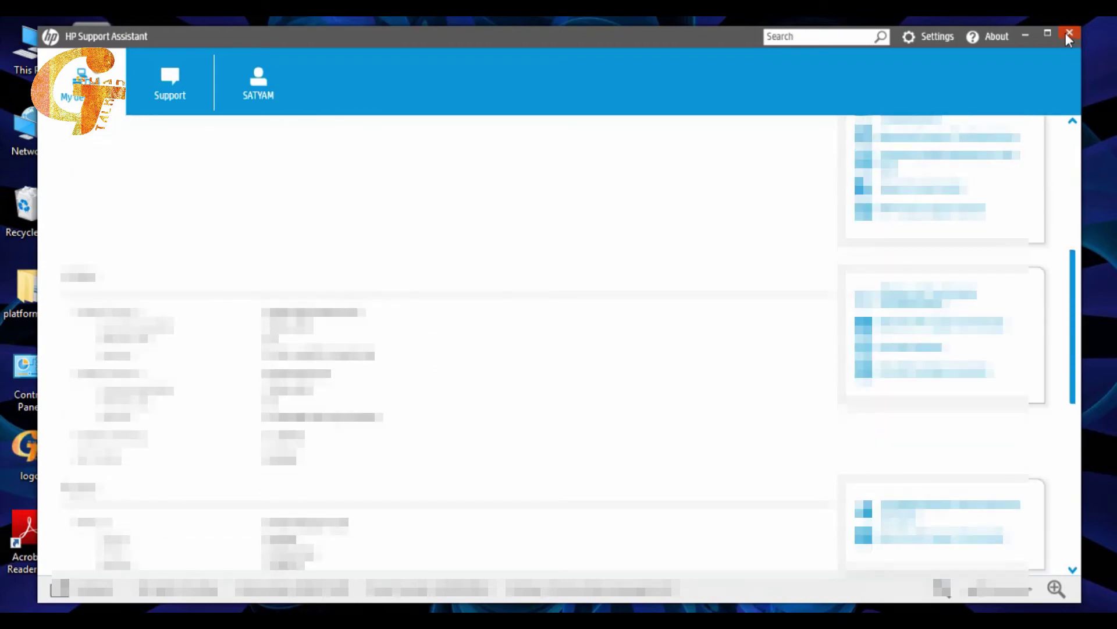
left_click(1069, 33)
right_click(418, 88)
left_click(483, 138)
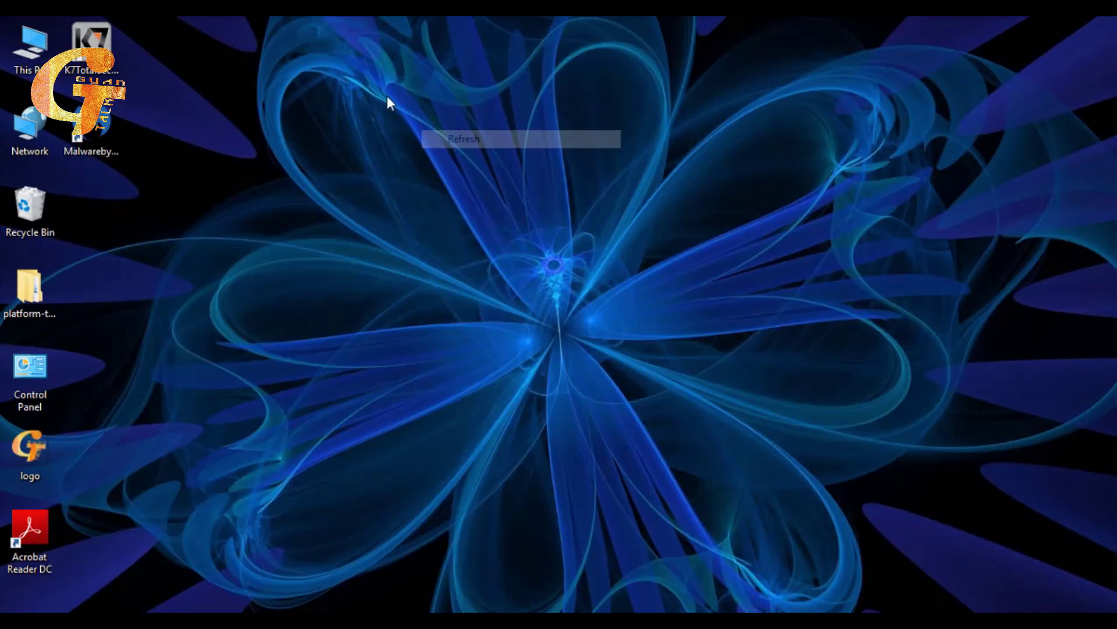
right_click(356, 87)
left_click(414, 138)
right_click(290, 41)
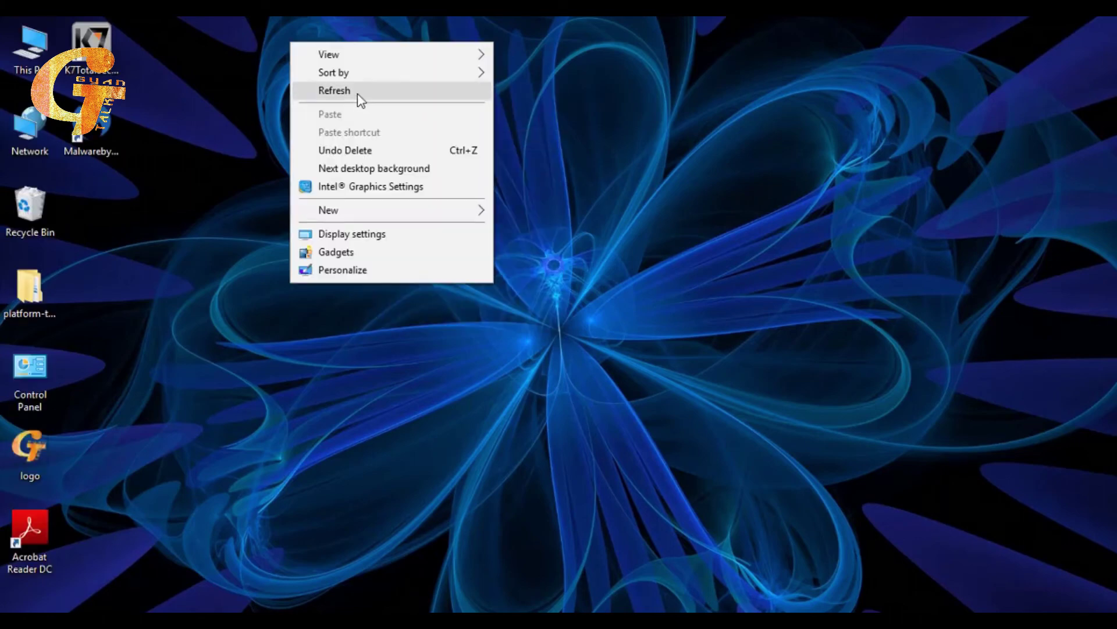
left_click(359, 91)
right_click(299, 75)
left_click(340, 131)
right_click(288, 93)
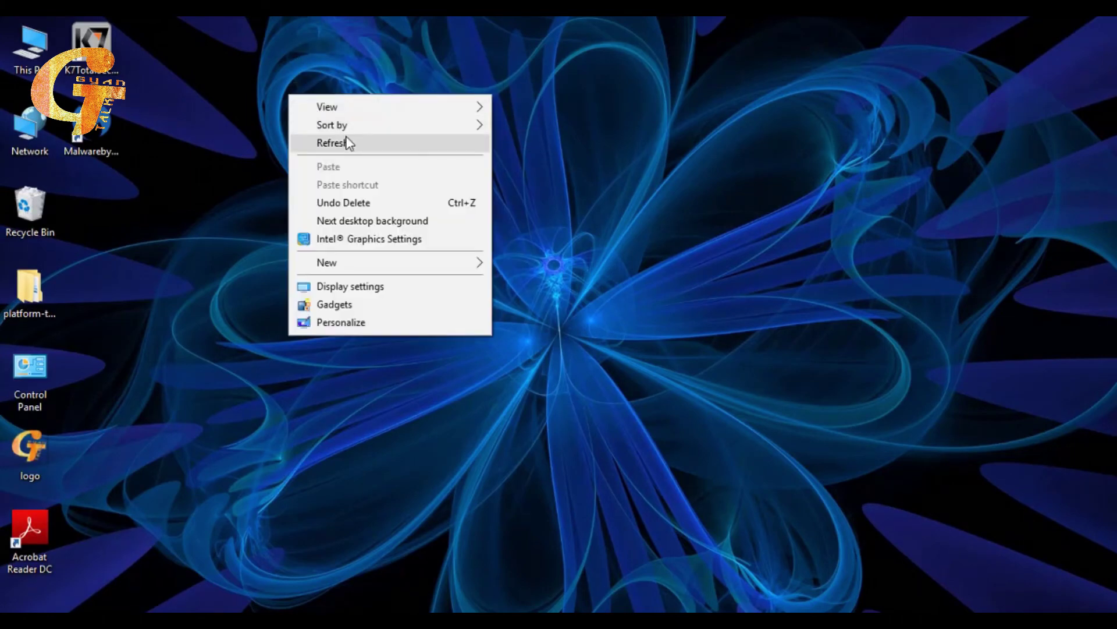
left_click(348, 143)
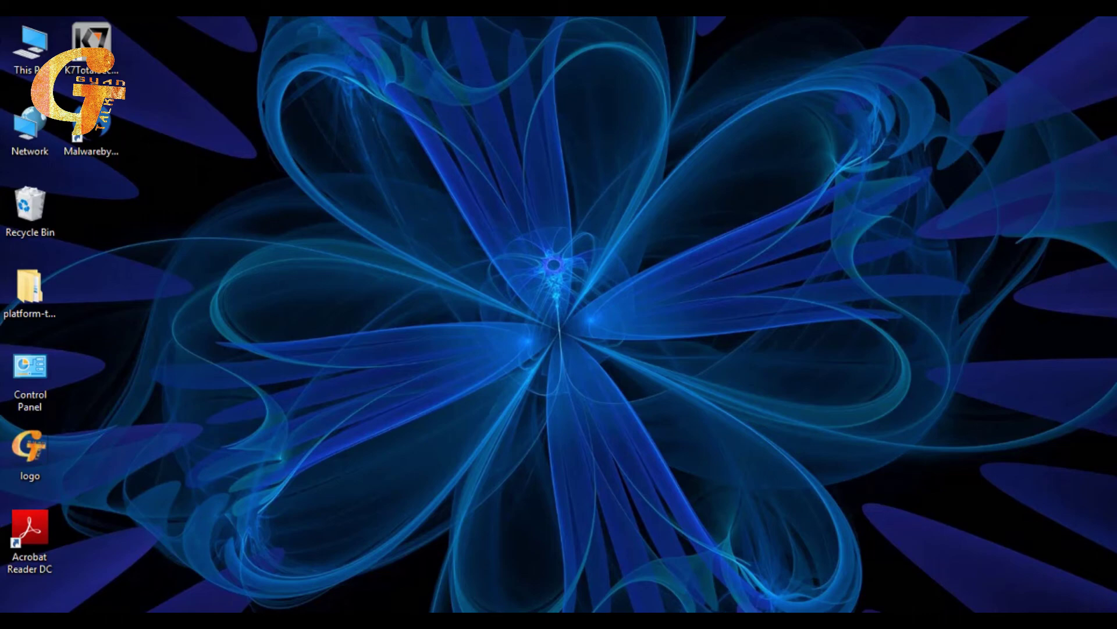
left_click(750, 590)
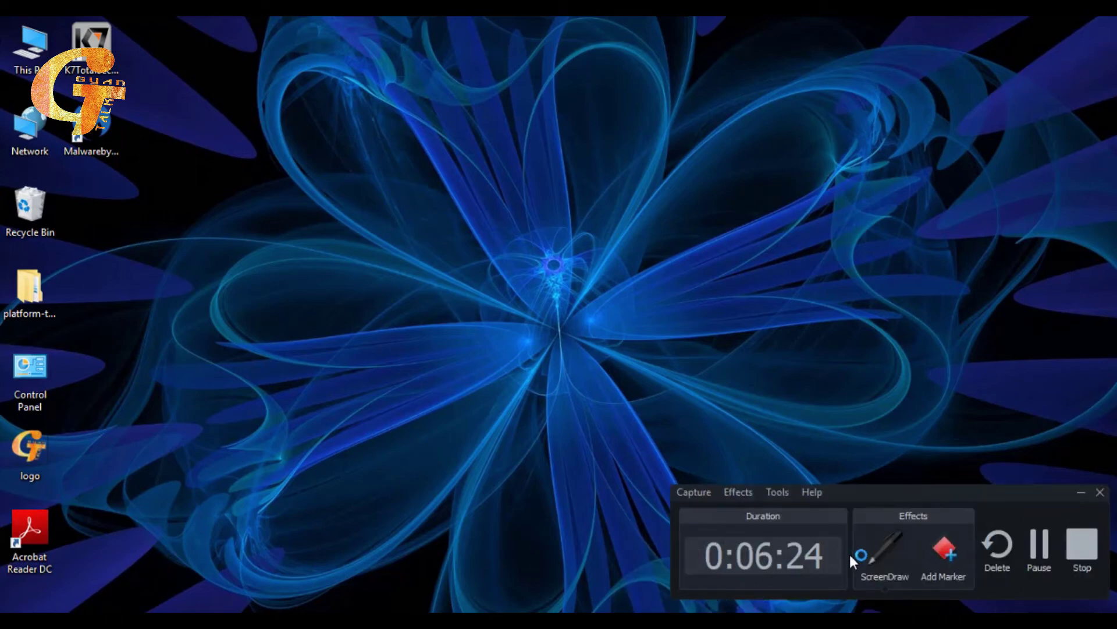